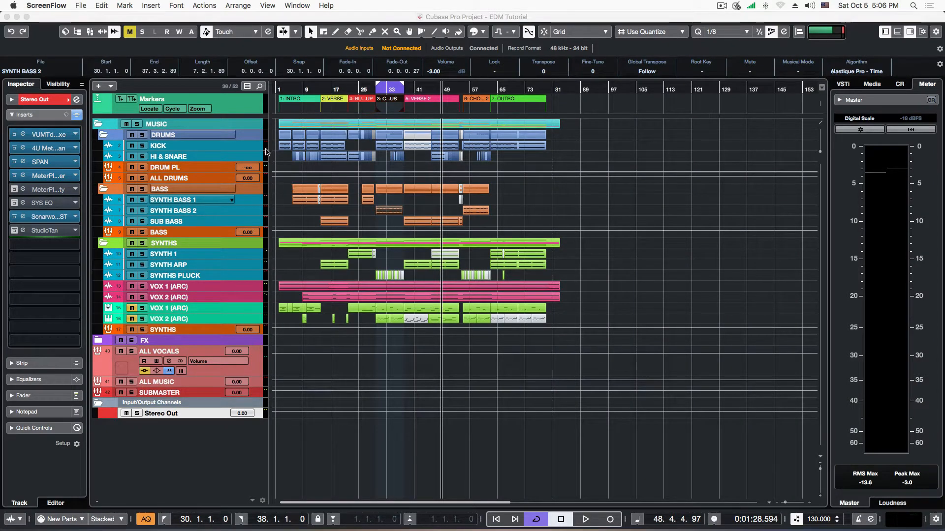
- Look over the drum, bass and synth tracks, selecting HI & SNARE, SYNTH BASS 1, SUB BASS and SYNTHS PLUCK
{"action": "left_click", "coordinate": [251, 159]}
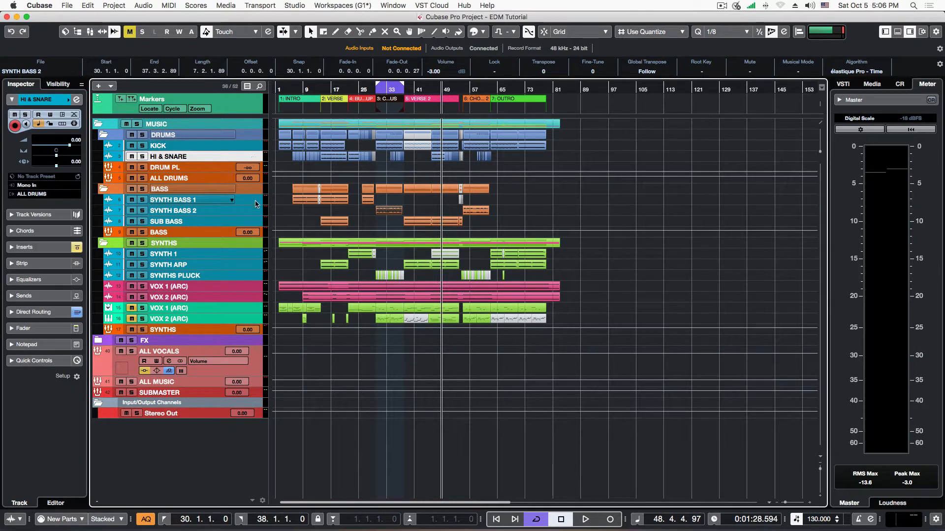
{"action": "left_click", "coordinate": [241, 202]}
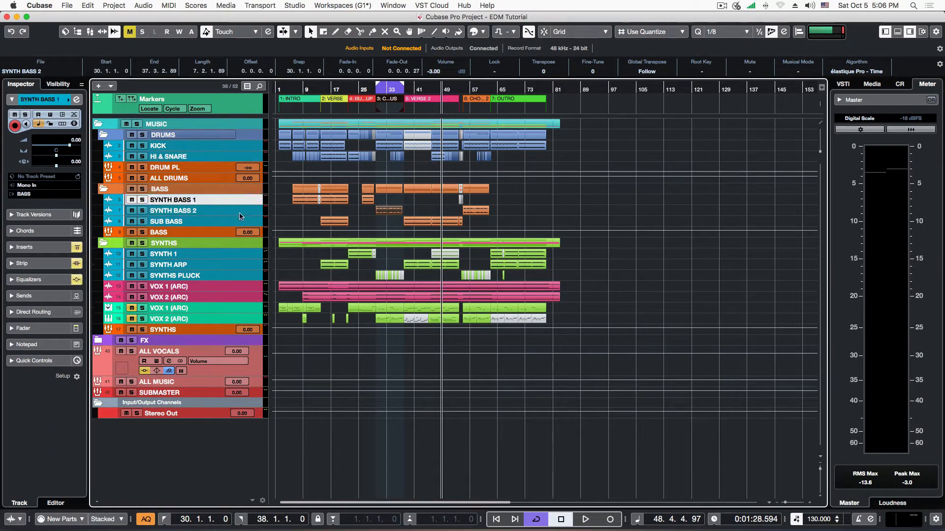
{"action": "left_click", "coordinate": [240, 221]}
{"action": "left_click", "coordinate": [242, 277], "text": "super"}
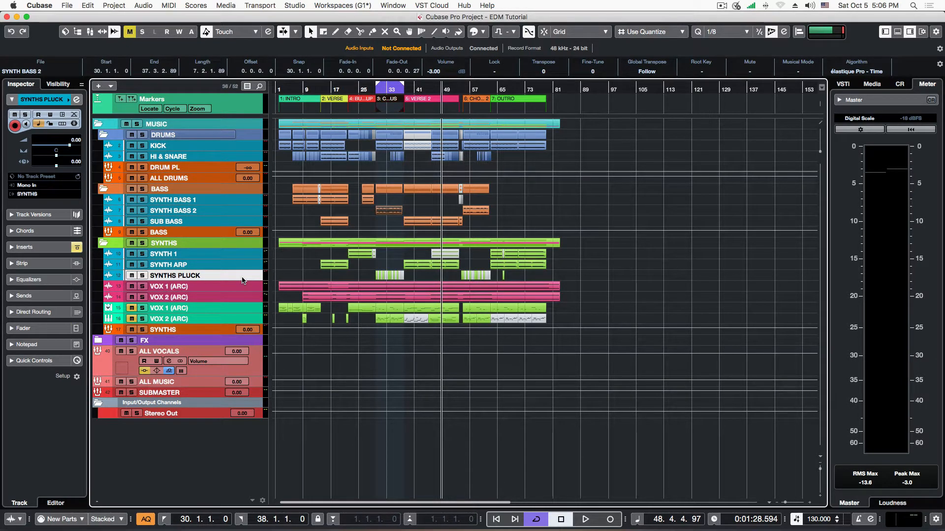
- Review the VOX 1 and VOX 2 (ARC) Arcade instruments, showing the Ride the Tide kit's play view, and close their windows
{"action": "left_click", "coordinate": [246, 287]}
{"action": "left_click", "coordinate": [243, 299]}
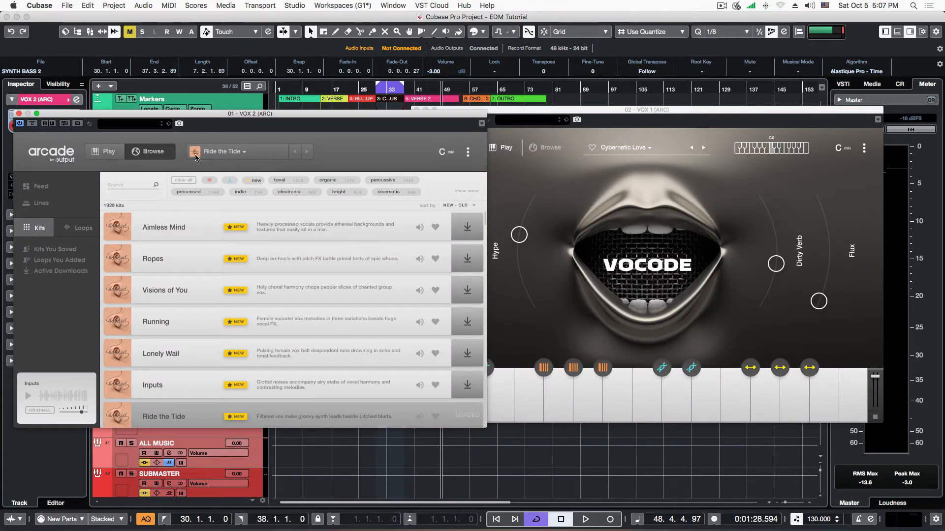
{"action": "left_click", "coordinate": [104, 152]}
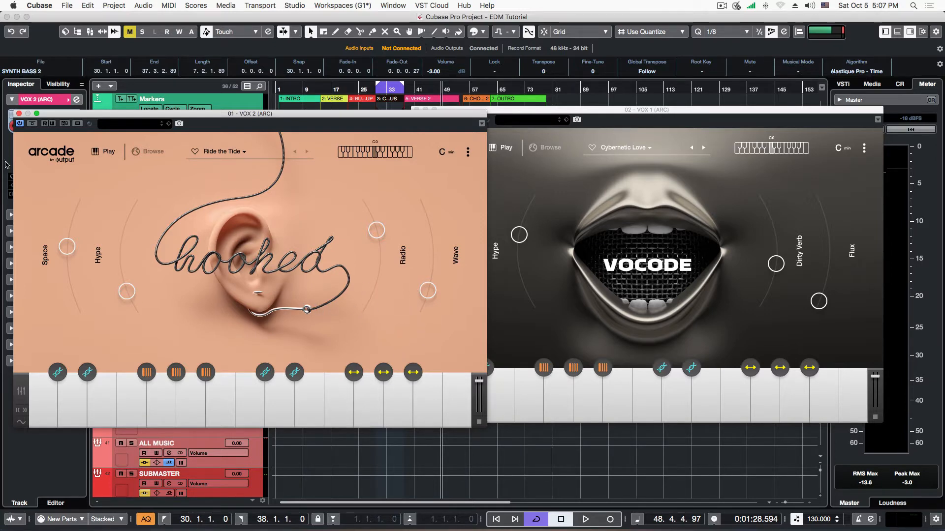
{"action": "left_click", "coordinate": [19, 113]}
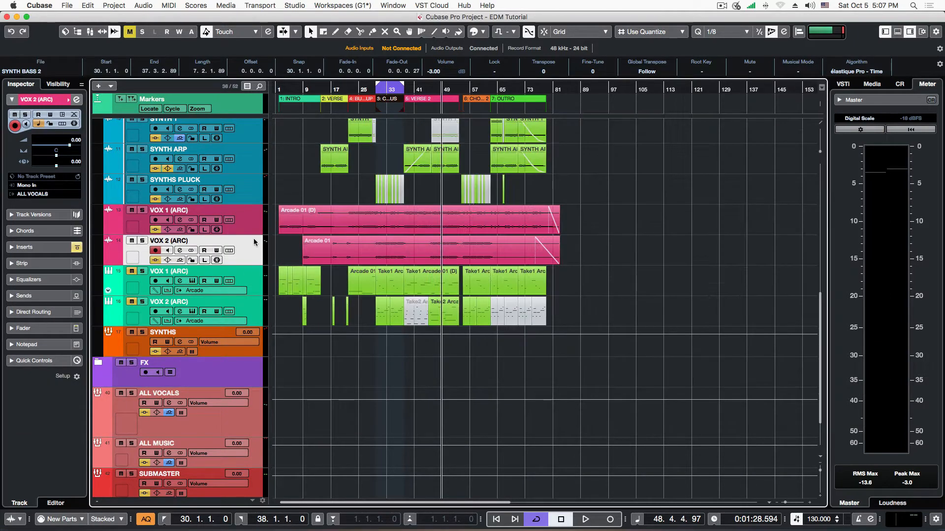
- Compare the VOX 1 and VOX 2 (ARC) audio recordings with their Arcade MIDI tracks and the rest of the arrangement
{"action": "left_click", "coordinate": [389, 245]}
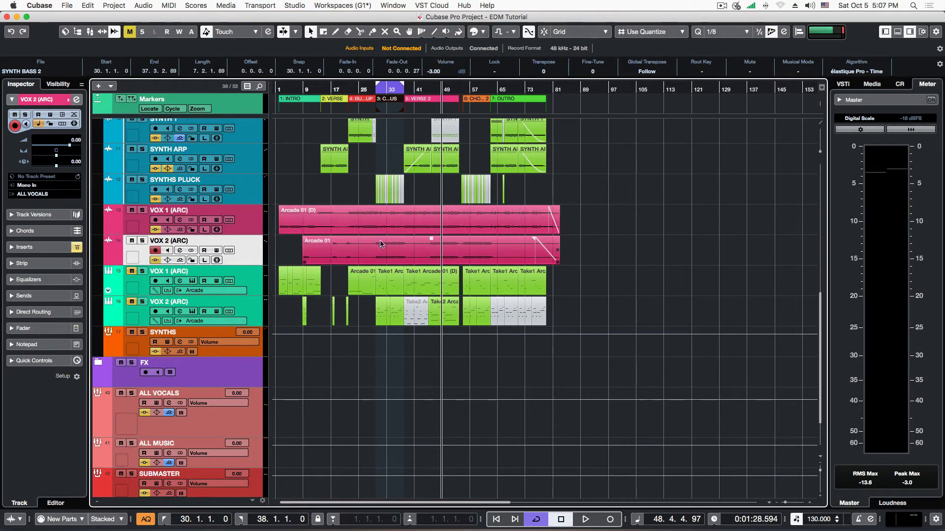
{"action": "left_click", "coordinate": [261, 284]}
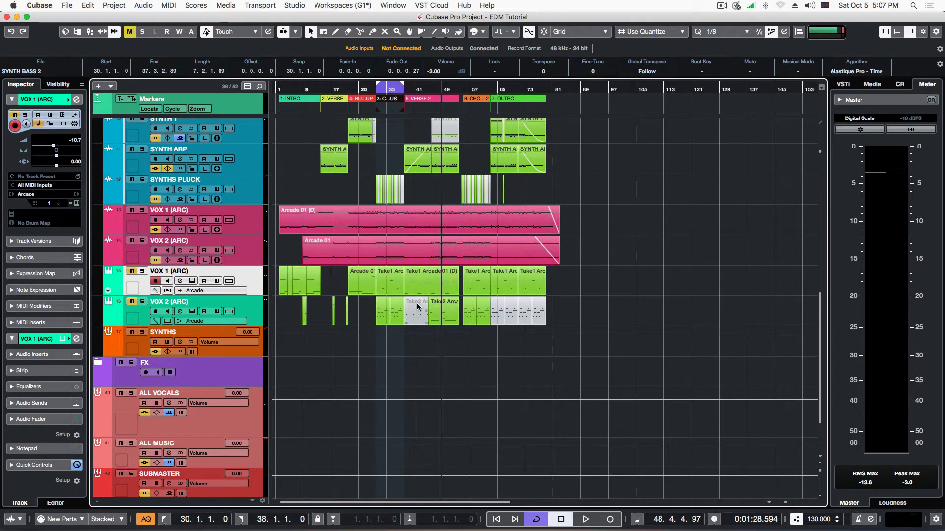
{"action": "left_click", "coordinate": [403, 223]}
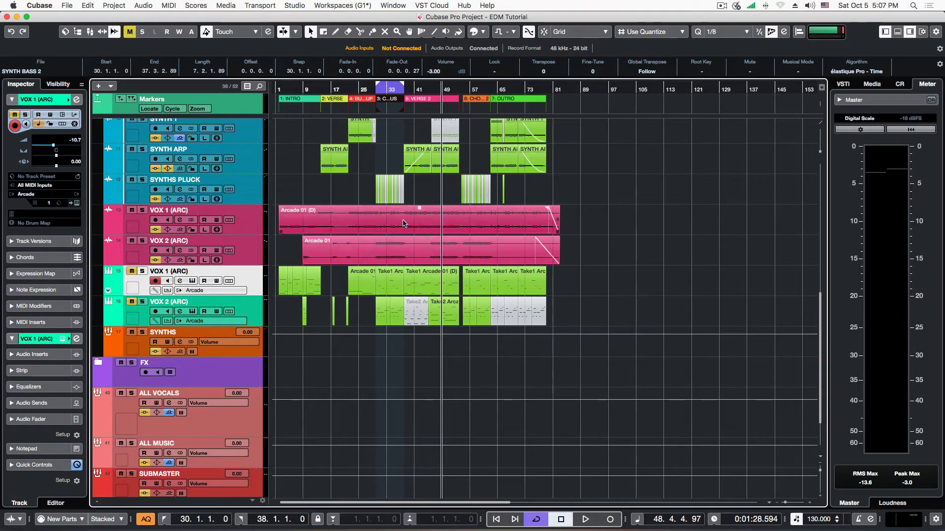
{"action": "left_click", "coordinate": [253, 246]}
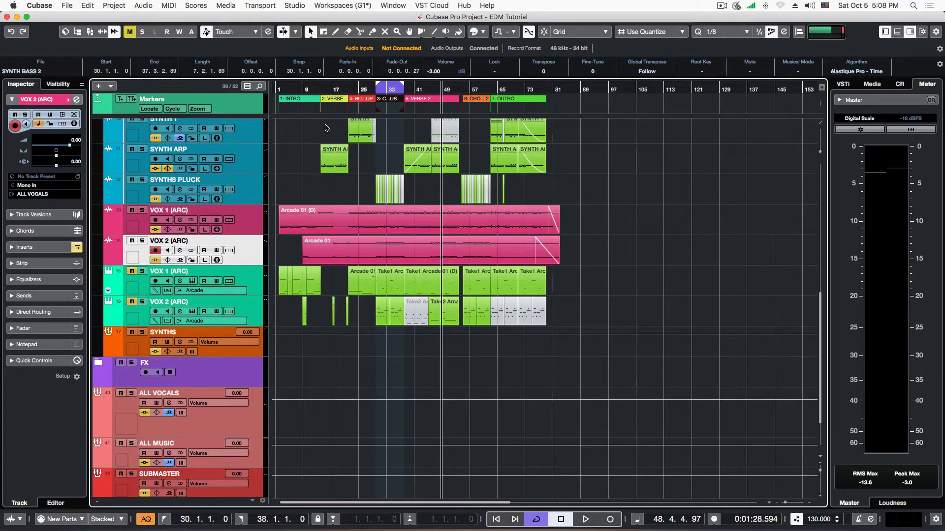
{"action": "scroll", "coordinate": [308, 232], "scroll_direction": "up", "scroll_amount": 5}
{"action": "scroll", "coordinate": [308, 232], "scroll_direction": "down", "scroll_amount": 5}
{"action": "scroll", "coordinate": [305, 234], "scroll_direction": "up", "scroll_amount": 9}
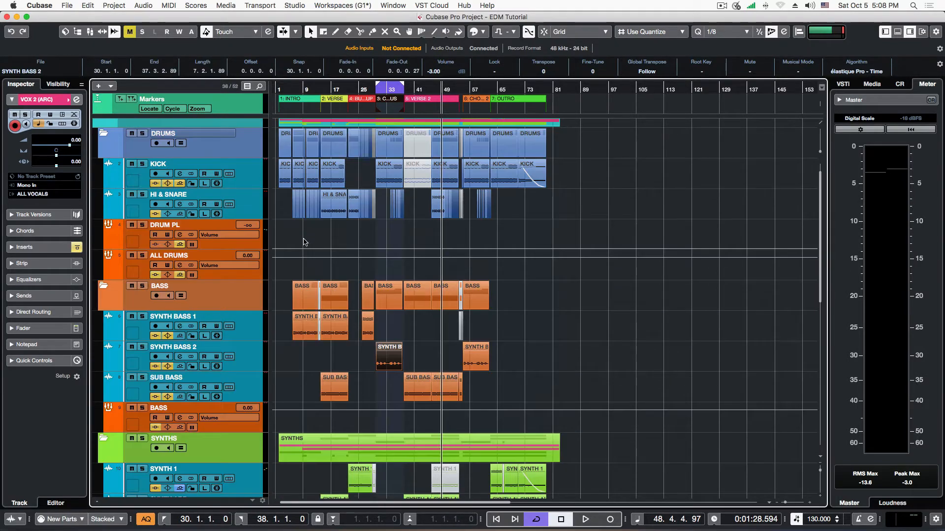
{"action": "scroll", "coordinate": [306, 240], "scroll_direction": "down", "scroll_amount": 1}
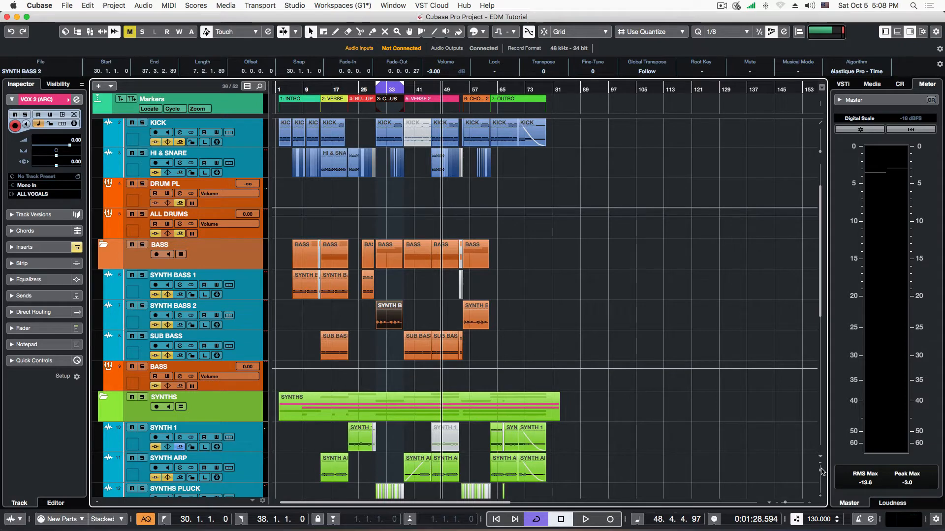
{"action": "left_click_drag", "start_coordinate": [820, 471], "coordinate": [822, 467]}
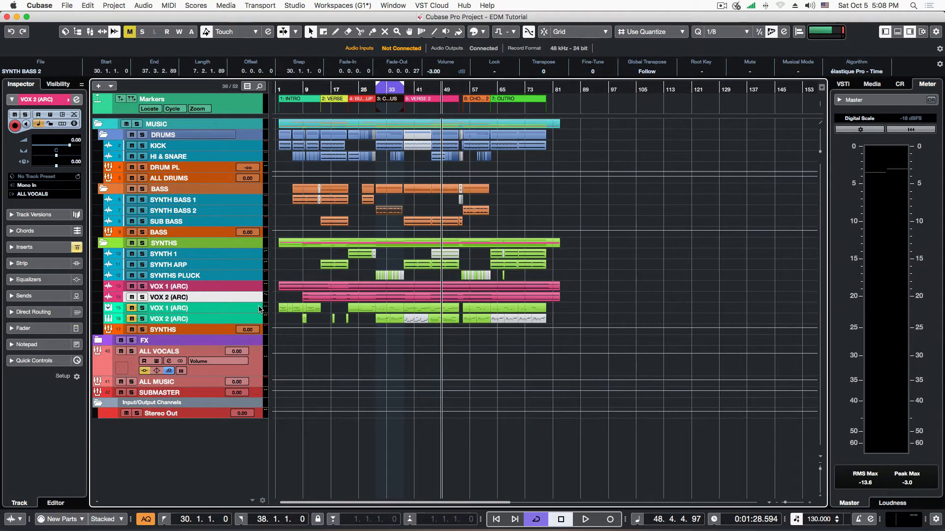
- Open the MixConsole, review the channels from the SYNTHS and BASS groups back to the reference track, and close it
{"action": "left_click", "coordinate": [898, 33]}
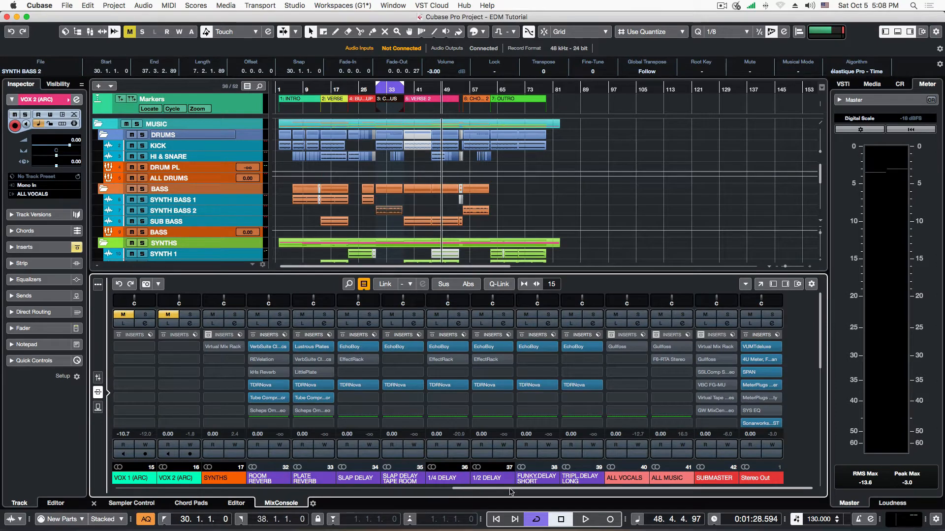
{"action": "mouse_move", "coordinate": [719, 351]}
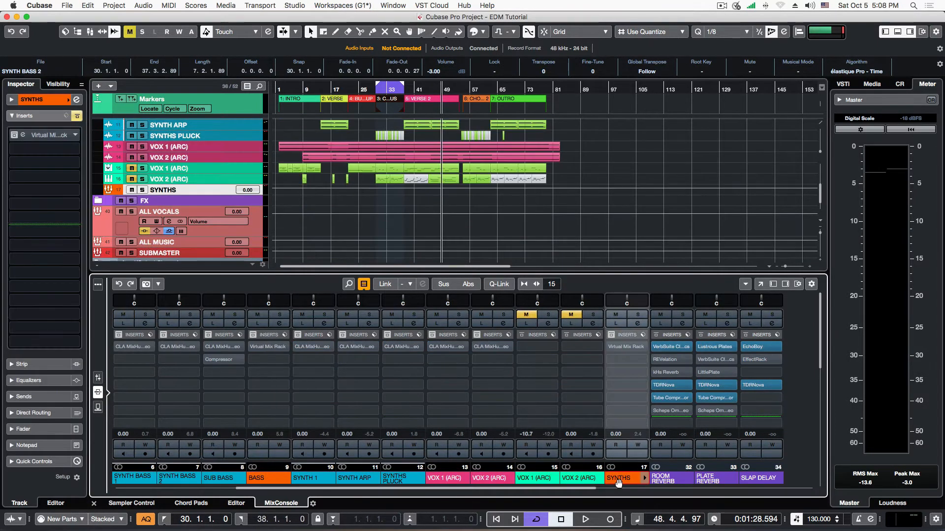
{"action": "left_click", "coordinate": [266, 478]}
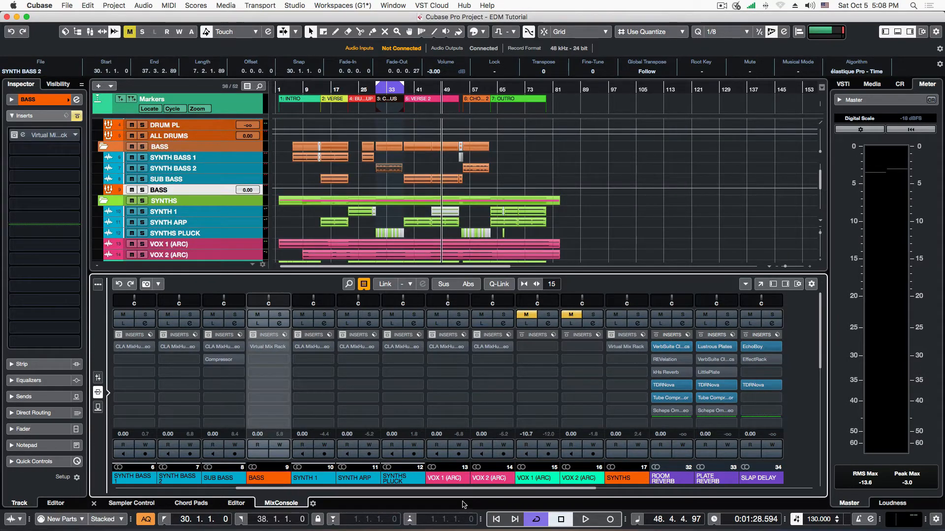
{"action": "left_click_drag", "start_coordinate": [499, 492], "coordinate": [235, 490]}
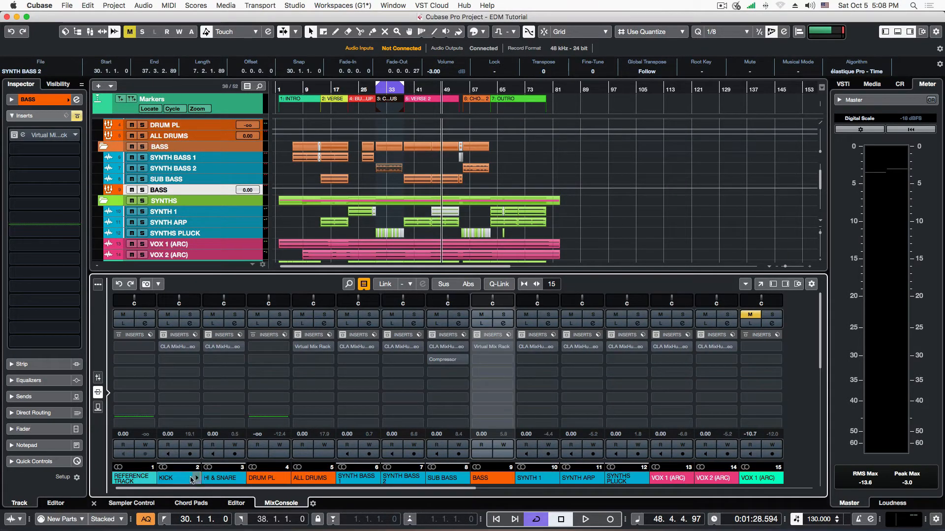
{"action": "scroll", "coordinate": [546, 153], "scroll_direction": "up", "scroll_amount": 3}
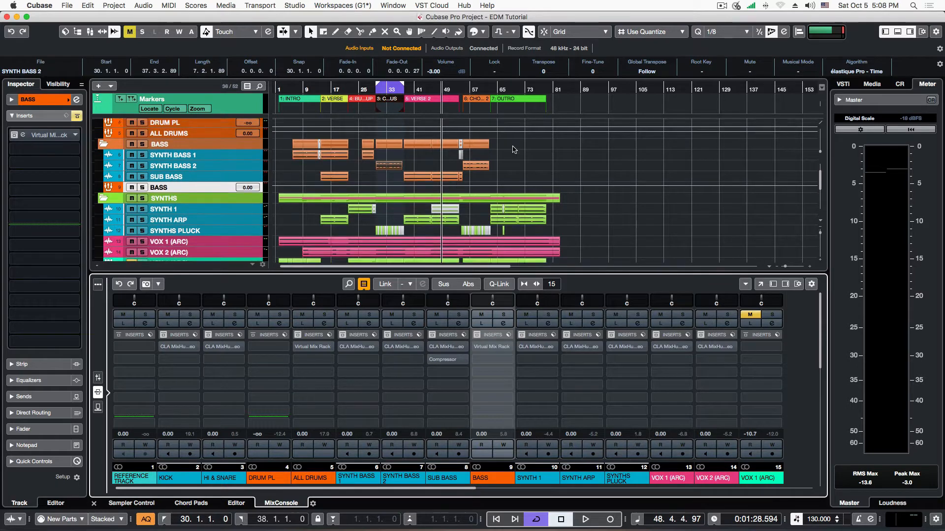
{"action": "left_click", "coordinate": [898, 31]}
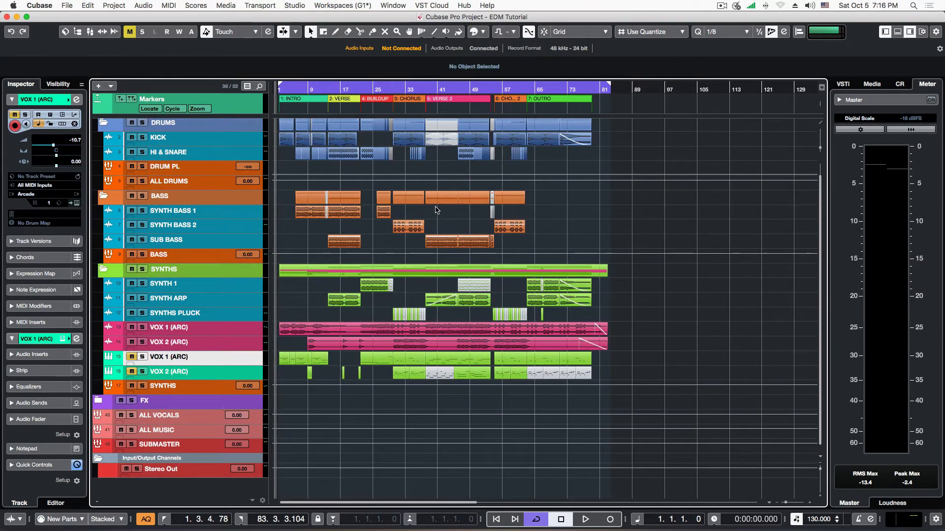
- Play the arrangement from the start of the intro through the first chorus and stop playback
{"action": "left_click", "coordinate": [279, 89]}
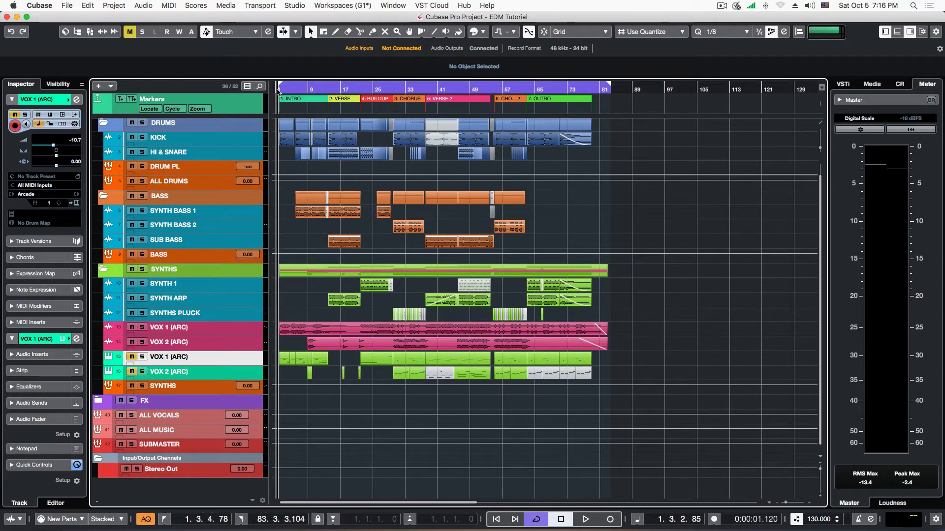
{"action": "key", "text": "space"}
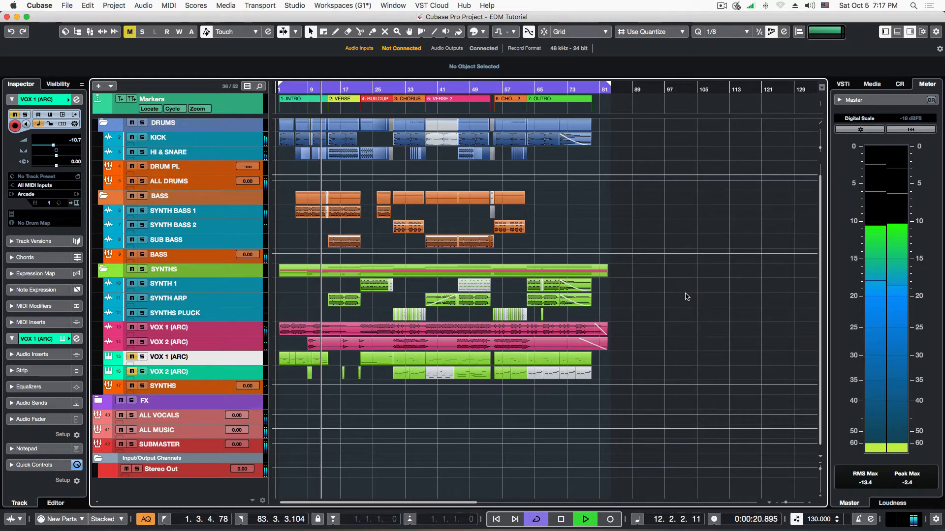
{"action": "left_click", "coordinate": [820, 496]}
{"action": "left_click", "coordinate": [820, 496]}
{"action": "scroll", "coordinate": [743, 422], "scroll_direction": "up", "scroll_amount": 1}
{"action": "scroll", "coordinate": [744, 422], "scroll_direction": "up", "scroll_amount": 5}
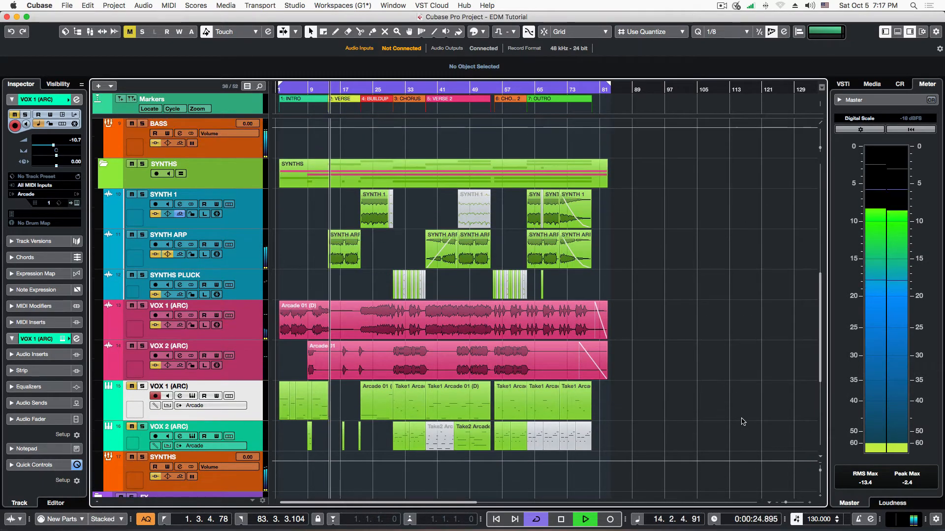
{"action": "left_click", "coordinate": [819, 465]}
{"action": "left_click", "coordinate": [820, 466]}
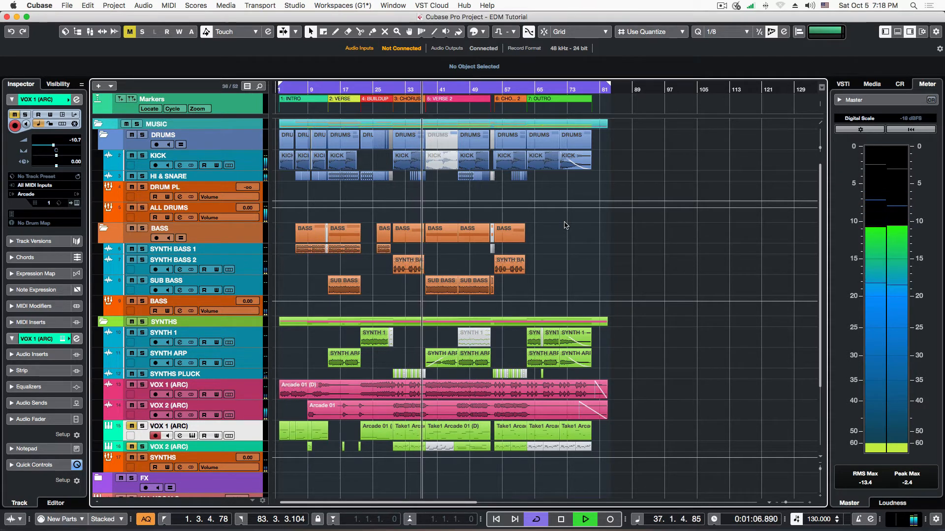
{"action": "key", "text": "space"}
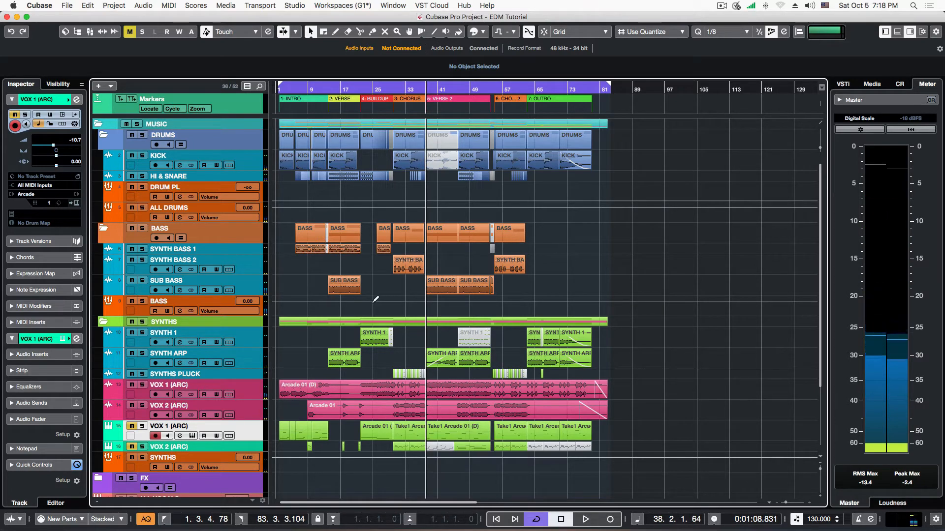
- Move the playhead to the start of the 2: VERSE section
{"action": "left_click", "coordinate": [337, 91]}
{"action": "mouse_move", "coordinate": [336, 108]}
{"action": "left_mouse_down"}
{"action": "mouse_move", "coordinate": [341, 143]}
{"action": "mouse_move", "coordinate": [336, 123]}
{"action": "left_mouse_up"}
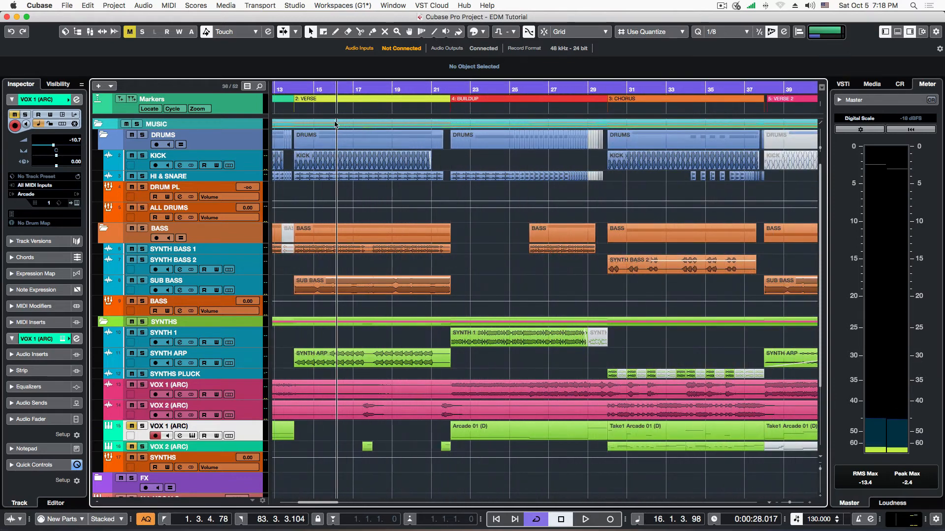
{"action": "left_click", "coordinate": [294, 91]}
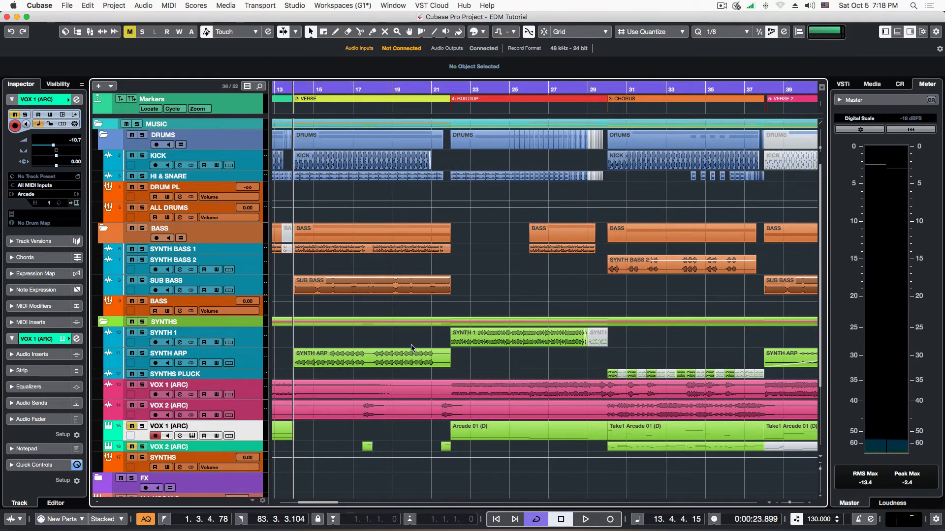
- Select the first verse's SUB BASS event and examine it around the VOX 2 phrase between bars 17 and 18
{"action": "left_click_drag", "start_coordinate": [789, 502], "coordinate": [793, 503]}
{"action": "scroll", "coordinate": [584, 356], "scroll_direction": "right", "scroll_amount": 10}
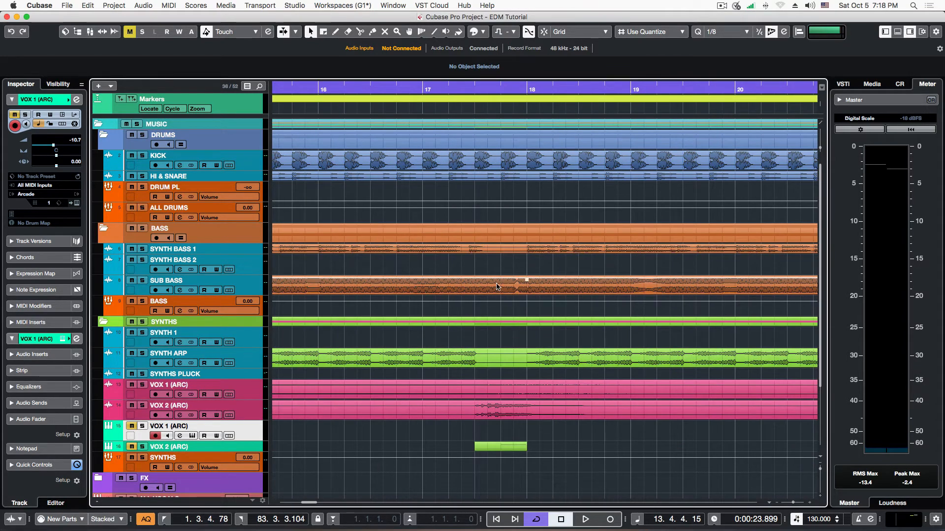
{"action": "left_click", "coordinate": [520, 288]}
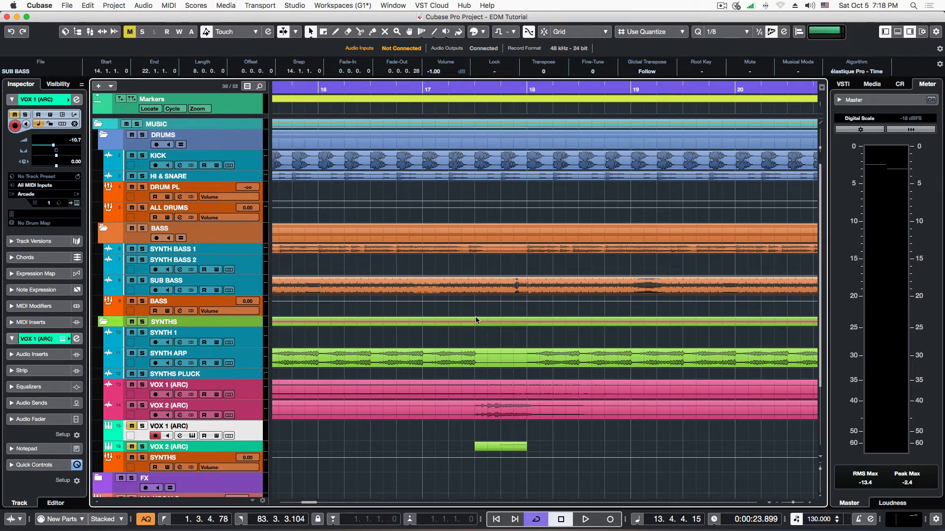
{"action": "left_click_drag", "start_coordinate": [791, 503], "coordinate": [790, 503]}
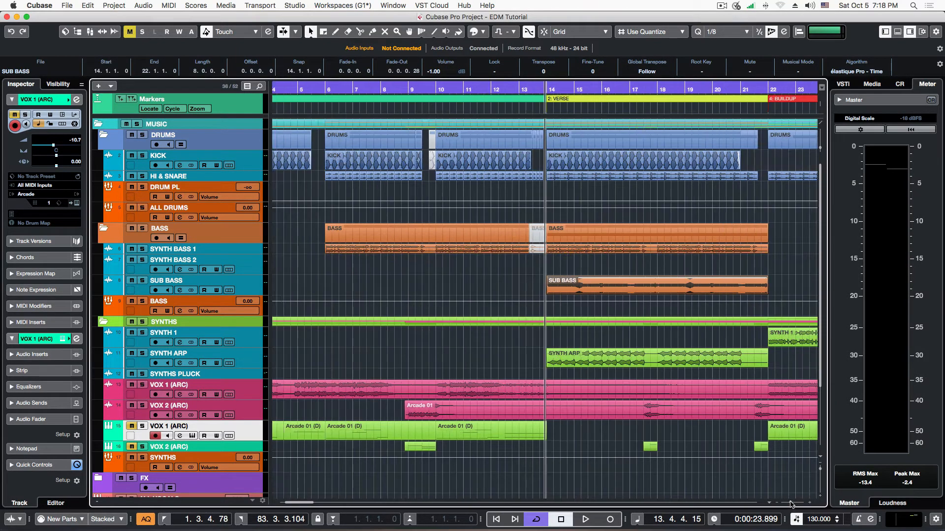
{"action": "scroll", "coordinate": [652, 382], "scroll_direction": "right", "scroll_amount": 5}
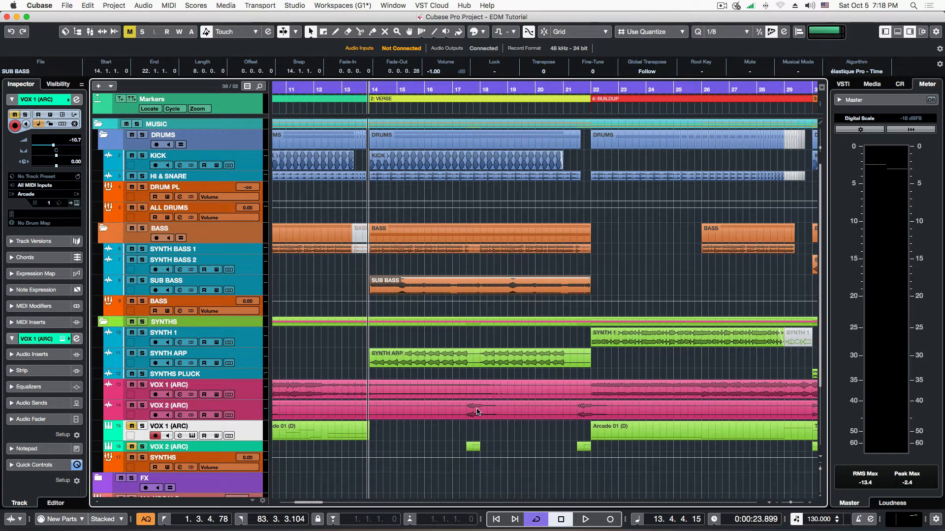
{"action": "left_click", "coordinate": [450, 294]}
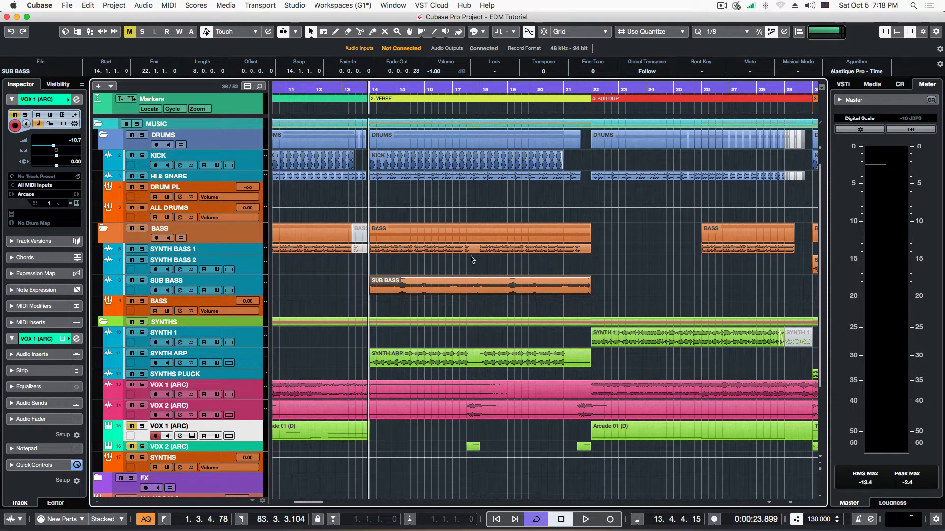
- Split the first verse's SUB BASS at 17.3 and bar 18, muting the piece between and adding a short fade-out before it
{"action": "key", "text": "space"}
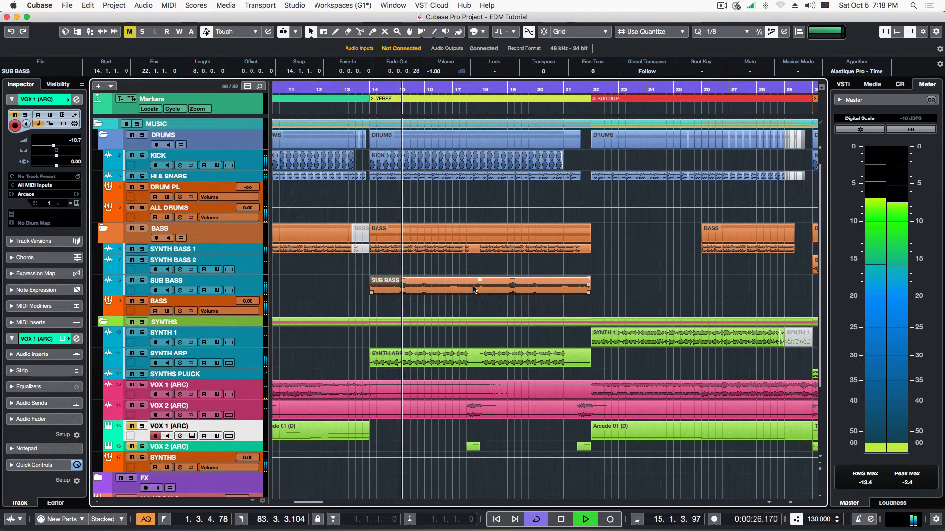
{"action": "key", "text": "3"}
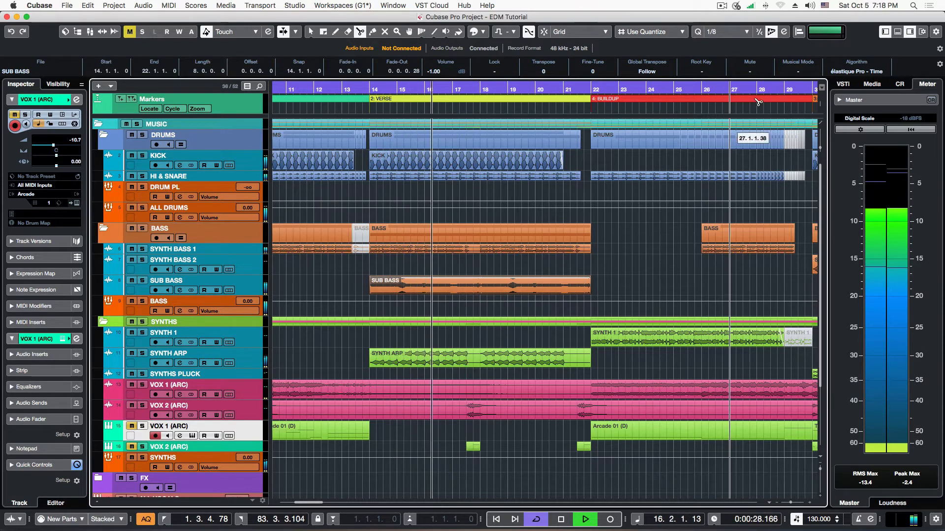
{"action": "left_click", "coordinate": [727, 33]}
{"action": "left_click", "coordinate": [726, 32]}
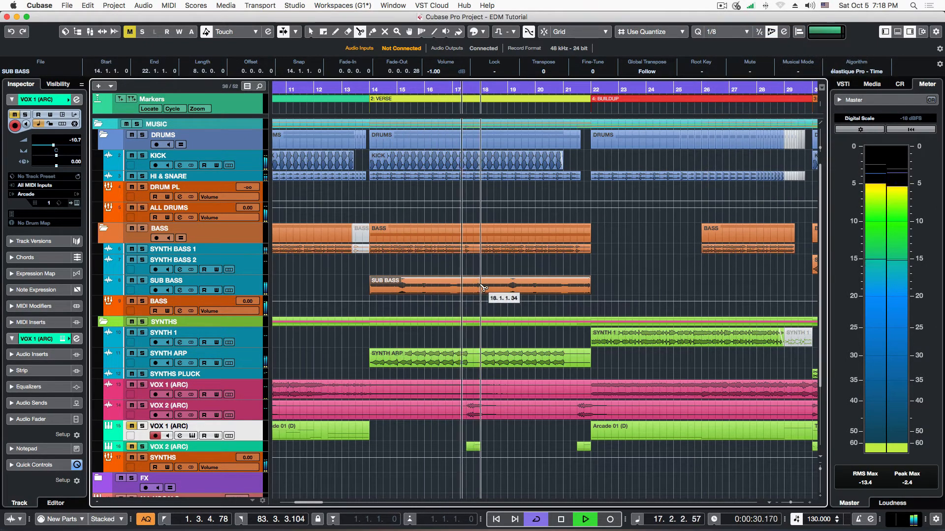
{"action": "key", "text": "space"}
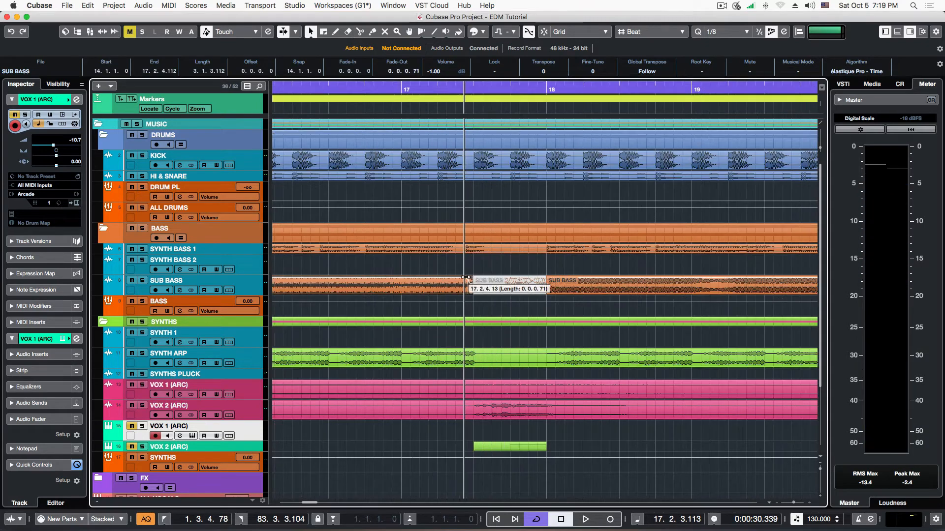
{"action": "left_click", "coordinate": [487, 287]}
- Play the passage around the muted SUB BASS piece, starting just before bar 17
{"action": "left_click_drag", "start_coordinate": [416, 85], "coordinate": [400, 86]}
{"action": "key", "text": "space"}
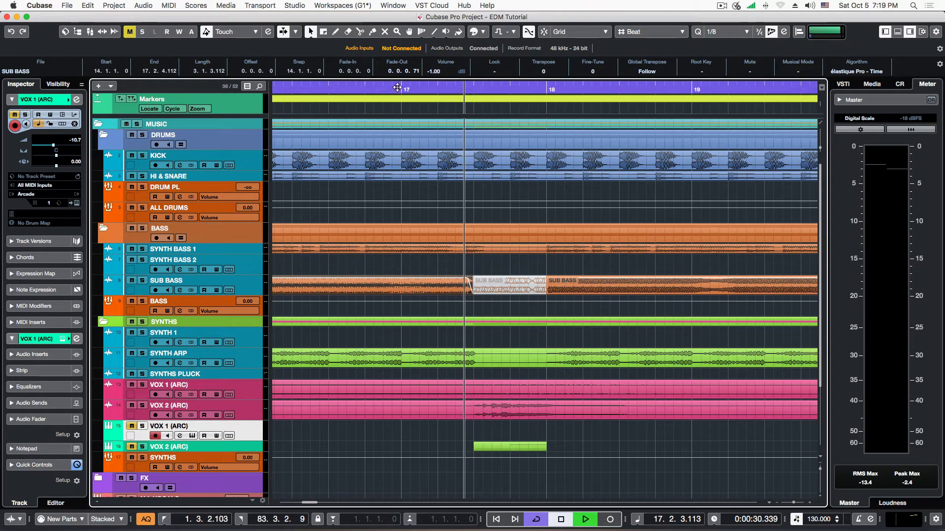
{"action": "left_click", "coordinate": [391, 89]}
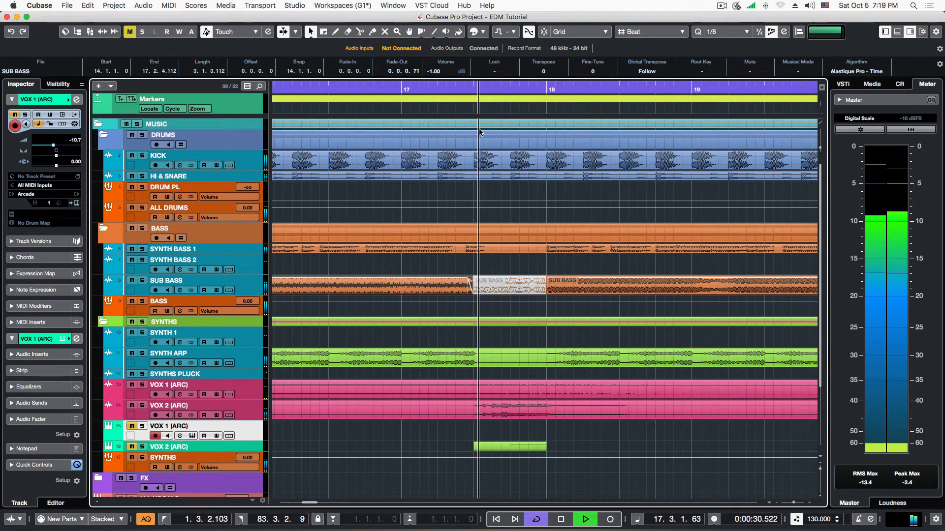
{"action": "key", "text": "space"}
- Split the verse's KICK and mute it from 17.3 to bar 18 with a short fade-out before the gap, and play the passage
{"action": "left_click", "coordinate": [503, 170]}
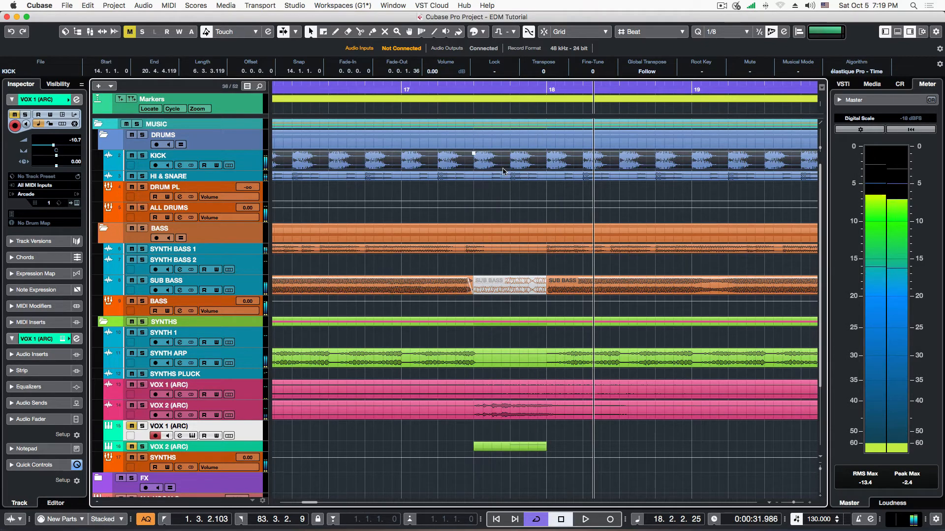
{"action": "key", "text": "3"}
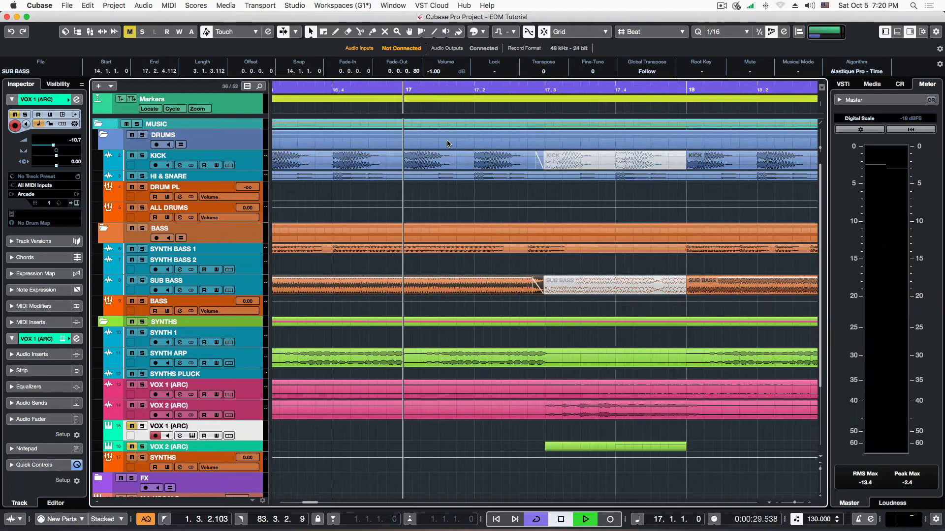
{"action": "key", "text": "space"}
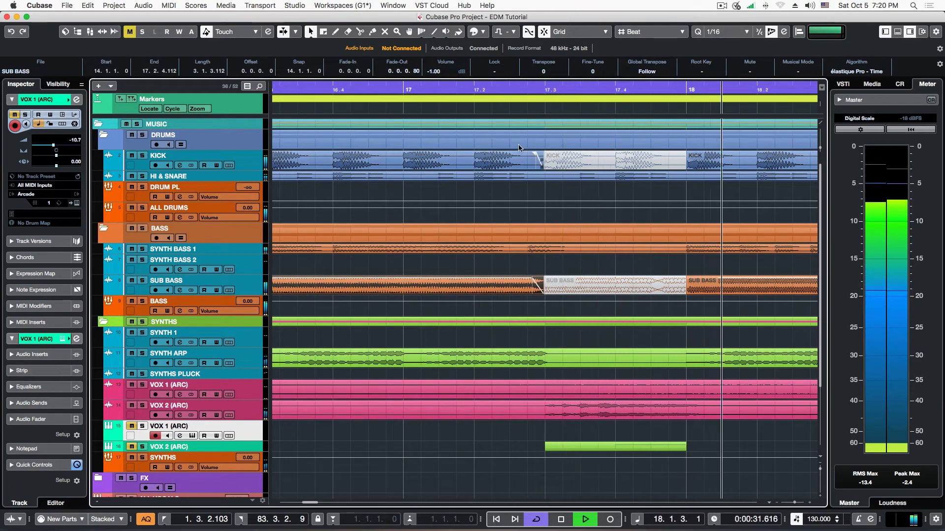
{"action": "scroll", "coordinate": [320, 99], "scroll_direction": "left", "scroll_amount": 10}
{"action": "scroll", "coordinate": [550, 160], "scroll_direction": "right", "scroll_amount": 4}
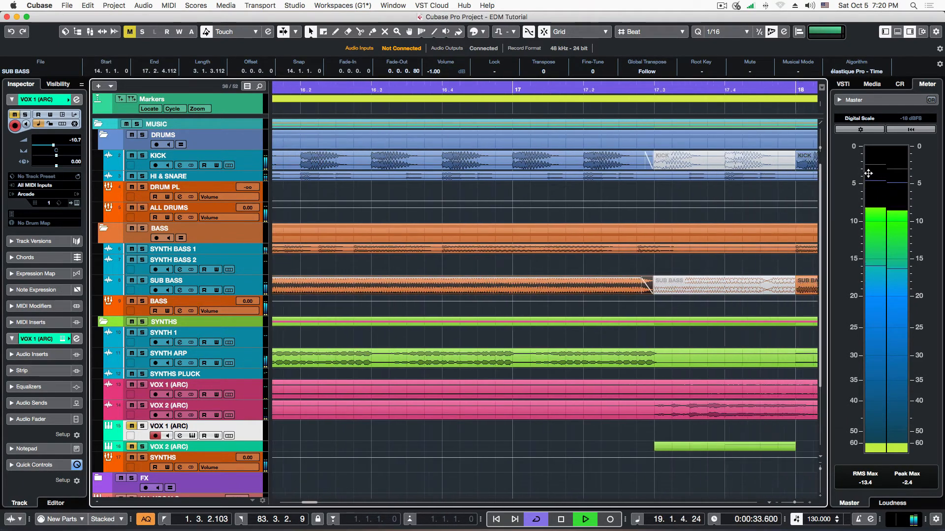
{"action": "left_click", "coordinate": [541, 191]}
{"action": "key", "text": "space"}
- Split the HI & SNARE at 17.3, 17.4 and bar 18, reverse the piece from 17.4 to 18, and play the passage
{"action": "left_click", "coordinate": [565, 177]}
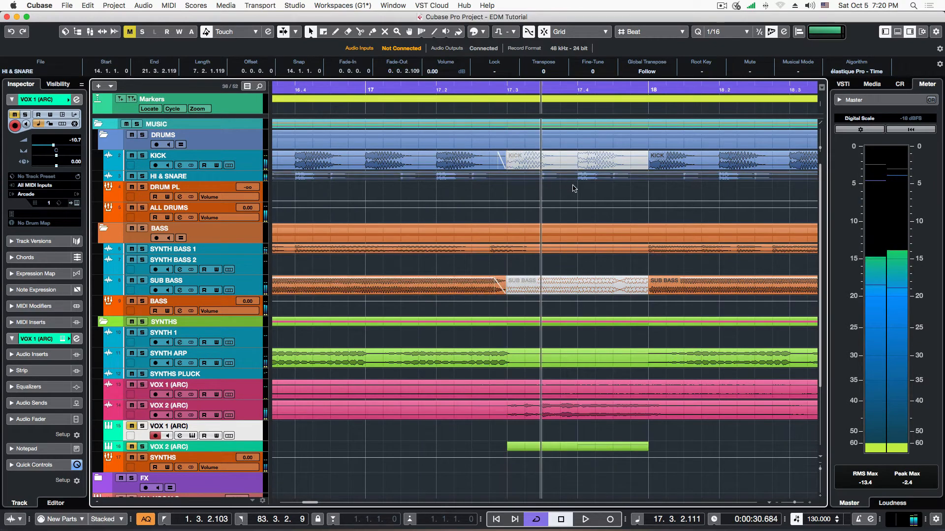
{"action": "key", "text": "7"}
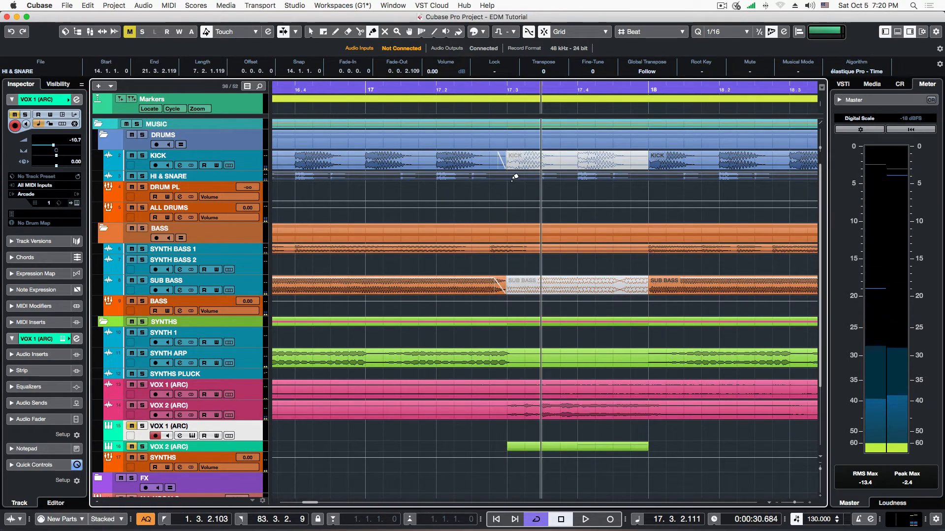
{"action": "key", "text": "3"}
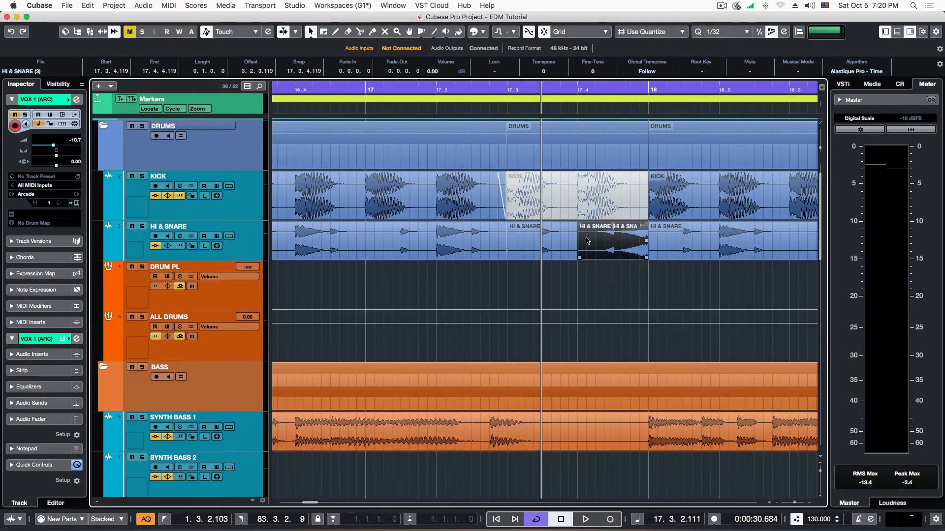
{"action": "key", "text": "space"}
{"action": "left_click", "coordinate": [485, 89]}
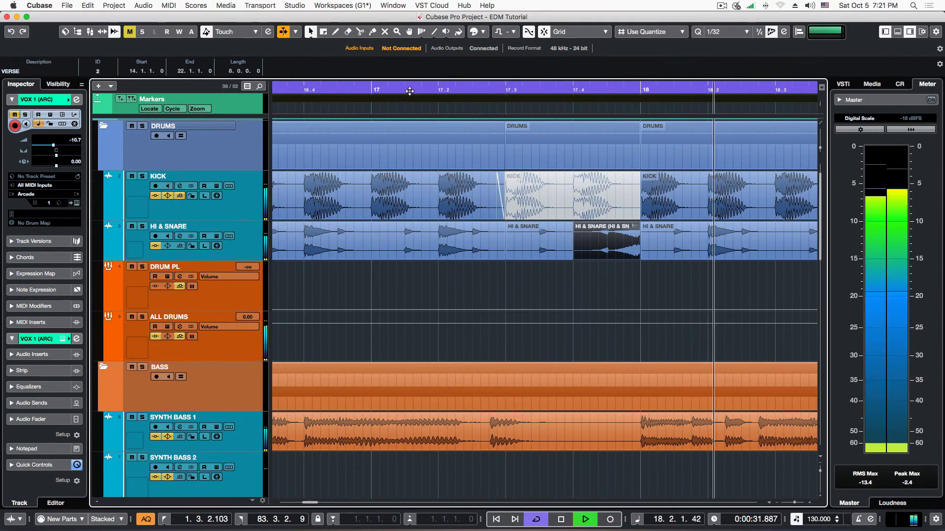
{"action": "left_click", "coordinate": [465, 89]}
- Shorten the HI & SNARE piece at 17.3 to a 1/32-note slice, repeat it up to 17.4, and play the roll
{"action": "left_click", "coordinate": [549, 244]}
{"action": "key", "text": "space"}
{"action": "left_click_drag", "start_coordinate": [508, 258], "coordinate": [541, 258]}
{"action": "left_click_drag", "start_coordinate": [571, 257], "coordinate": [510, 242]}
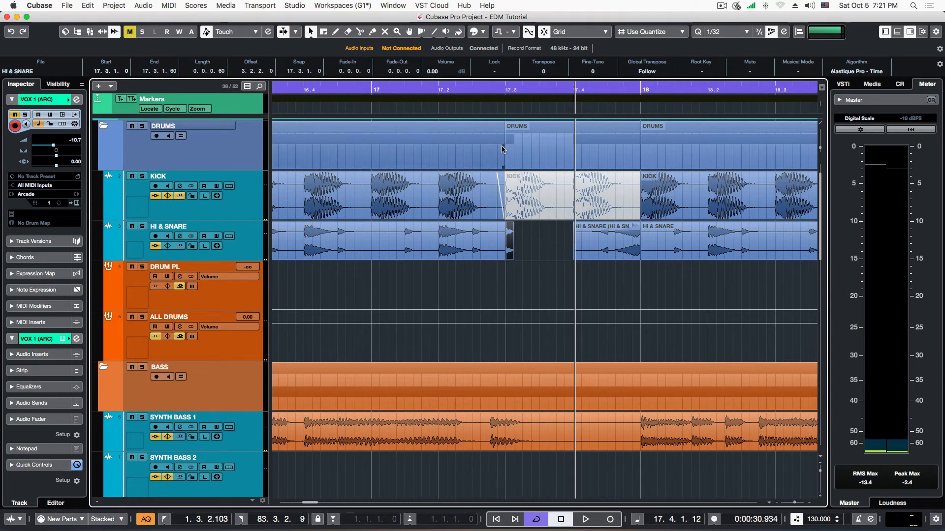
{"action": "left_click_drag", "start_coordinate": [489, 90], "coordinate": [489, 99]}
{"action": "left_click_drag", "start_coordinate": [527, 241], "coordinate": [625, 241]}
{"action": "key", "text": "space"}
{"action": "key", "text": "space"}
{"action": "key", "text": "space"}
{"action": "key", "text": "space"}
- Delete the sixth and eighth slices of the HI & SNARE roll between 17.3 and 17.4
{"action": "left_click", "coordinate": [610, 268]}
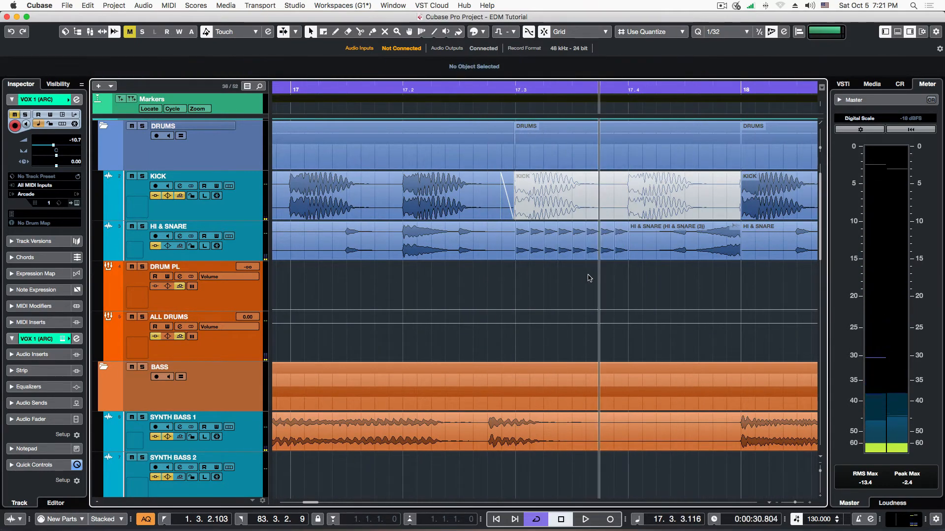
{"action": "left_click", "coordinate": [597, 267]}
{"action": "left_click_drag", "start_coordinate": [581, 276], "coordinate": [700, 228]}
{"action": "left_click", "coordinate": [595, 250]}
{"action": "key", "text": "Delete"}
{"action": "left_click", "coordinate": [619, 249]}
{"action": "key", "text": "Delete"}
- Play the thinned HI & SNARE roll several times from around 17.3
{"action": "left_click", "coordinate": [526, 89]}
{"action": "key", "text": "space"}
{"action": "left_click", "coordinate": [524, 90]}
{"action": "key", "text": "space"}
{"action": "left_click", "coordinate": [512, 90]}
{"action": "key", "text": "space"}
{"action": "key", "text": "space"}
- Add short fade-outs to the HI & SNARE roll slices and a fade-in to the reversed piece, and play the passage
{"action": "left_click_drag", "start_coordinate": [621, 261], "coordinate": [521, 241]}
{"action": "left_click", "coordinate": [448, 90]}
{"action": "key", "text": "space"}
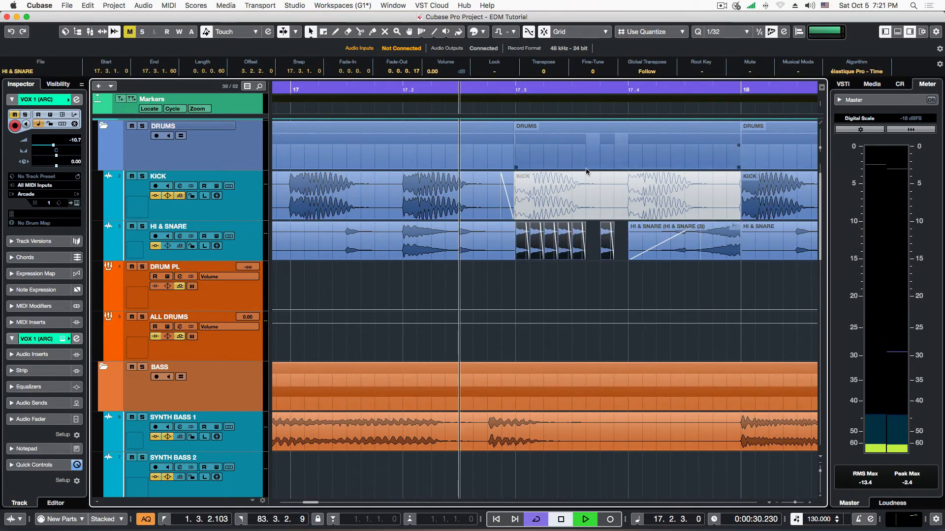
{"action": "left_click", "coordinate": [566, 288]}
{"action": "left_click", "coordinate": [354, 90]}
{"action": "key", "text": "space"}
- Play the edited verse break in the context of the wider arrangement, starting at bar 17
{"action": "left_click_drag", "start_coordinate": [792, 503], "coordinate": [789, 503]}
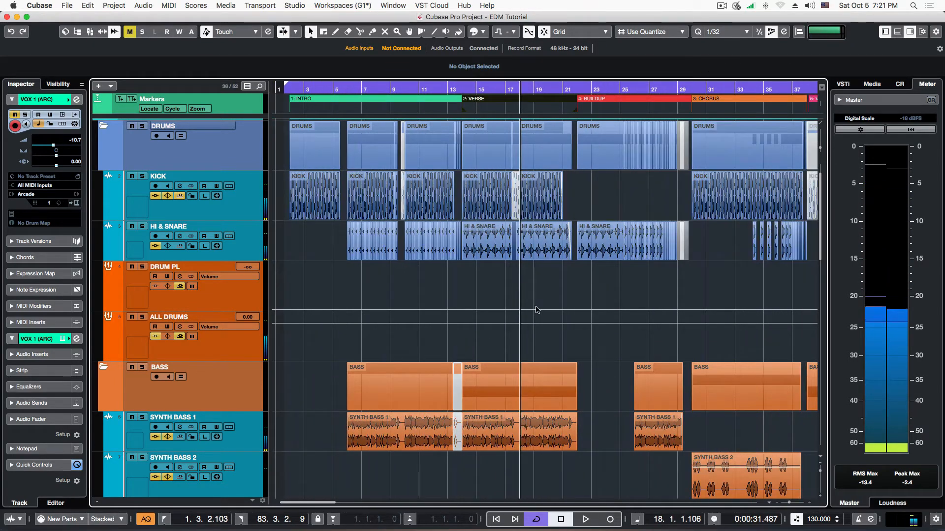
{"action": "left_click", "coordinate": [508, 90]}
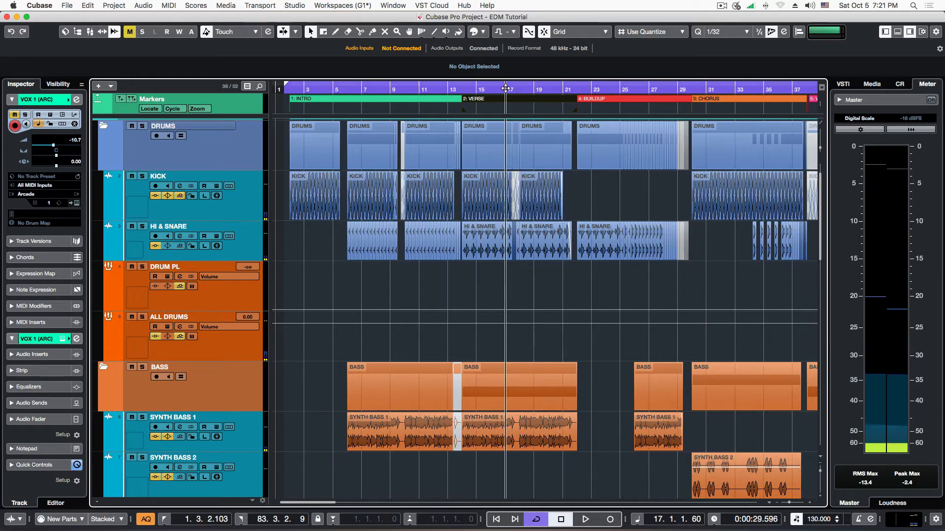
{"action": "key", "text": "space"}
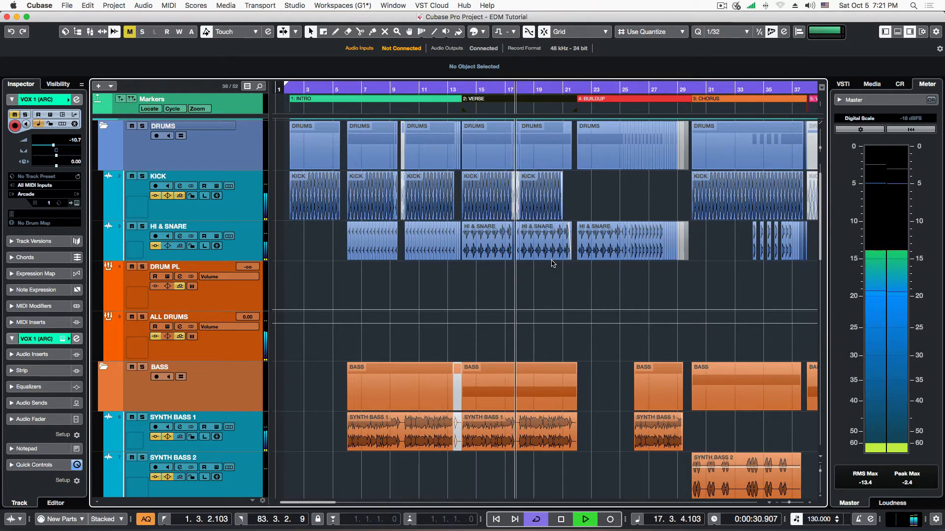
{"action": "key", "text": "space"}
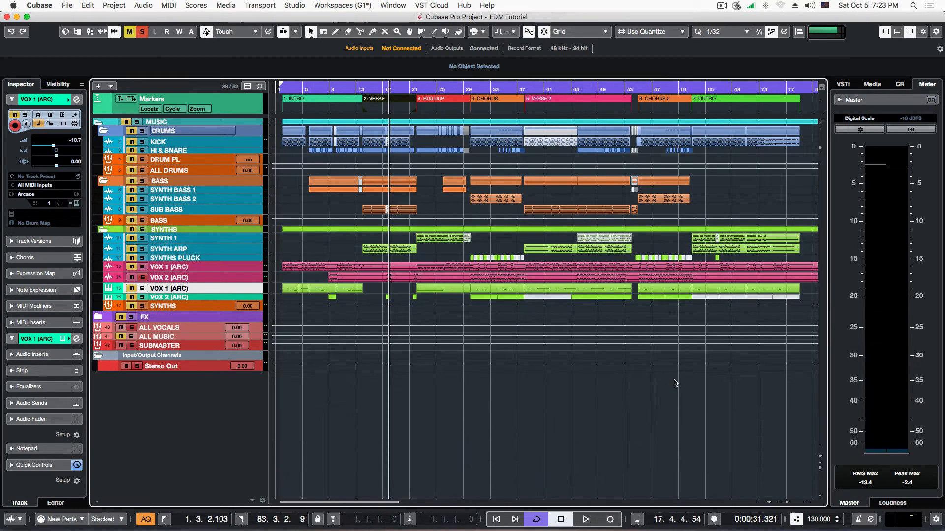
- Enlarge the track heights and open the MixConsole to show the effects, group and Stereo Out channels
{"action": "left_click", "coordinate": [820, 473]}
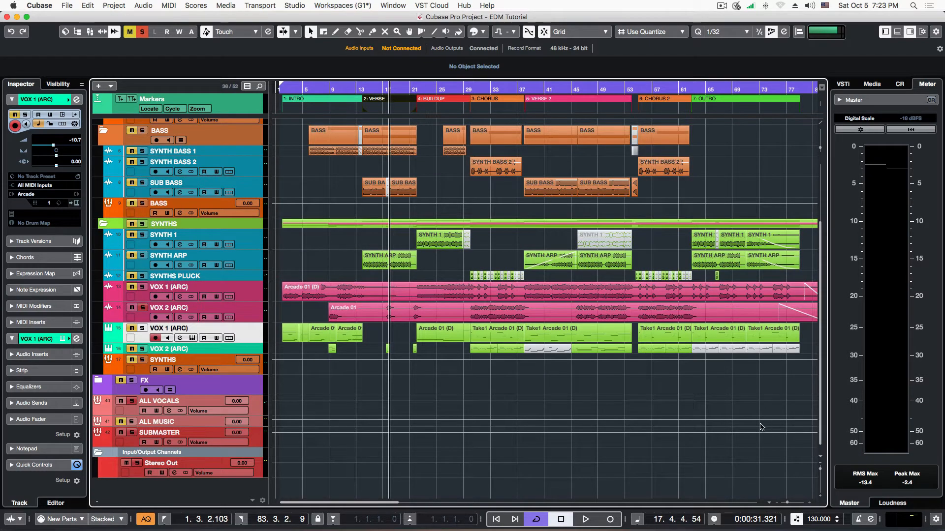
{"action": "scroll", "coordinate": [760, 427], "scroll_direction": "up", "scroll_amount": 3}
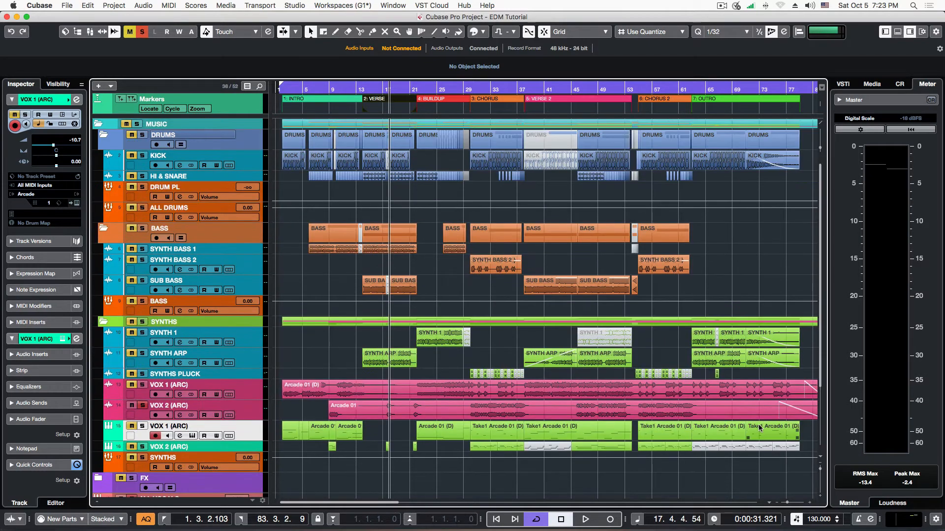
{"action": "left_click", "coordinate": [897, 32]}
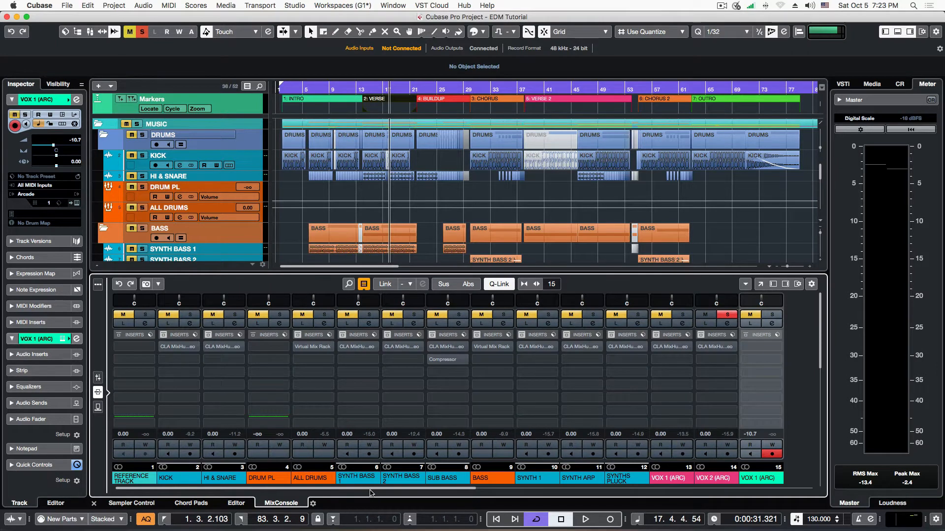
{"action": "left_click_drag", "start_coordinate": [472, 492], "coordinate": [745, 491]}
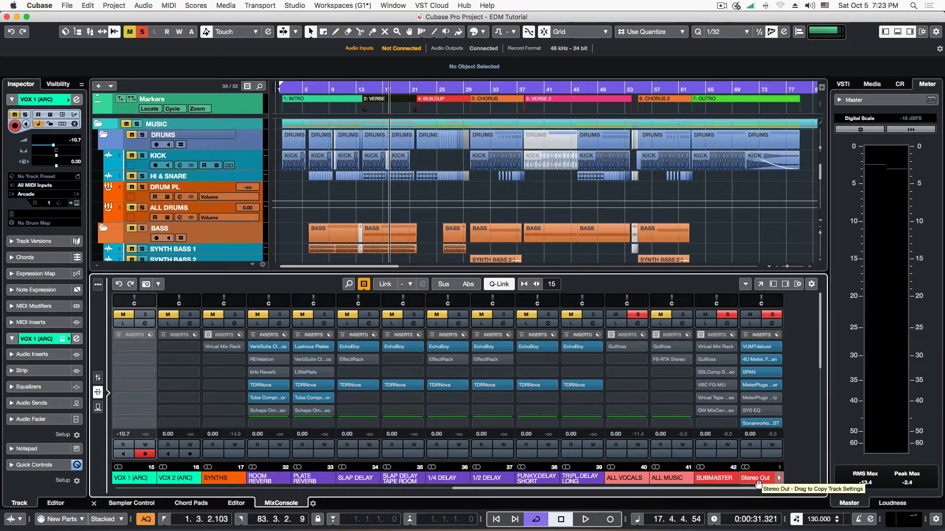
- Select the SUBMASTER, ALL MUSIC and ALL VOCALS group channels in turn to examine them, ending on ALL MUSIC
{"action": "left_click", "coordinate": [715, 479]}
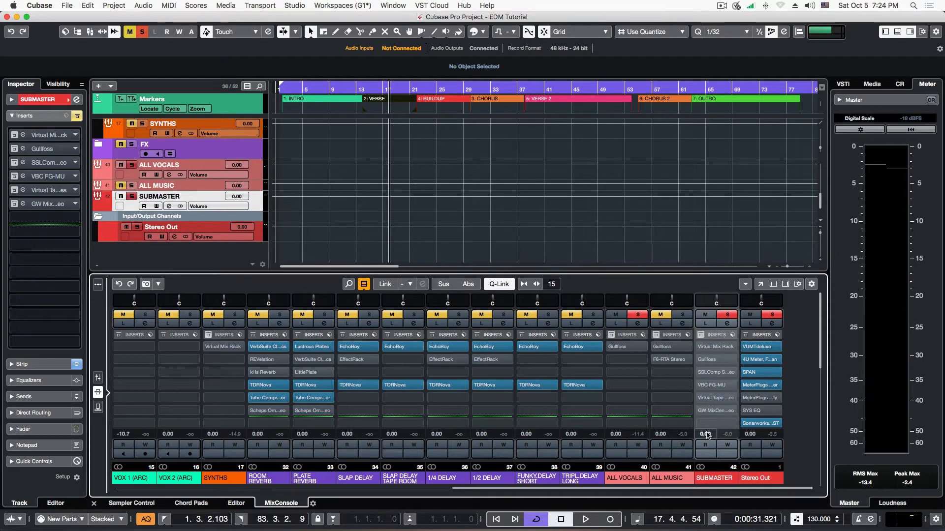
{"action": "left_click", "coordinate": [679, 481]}
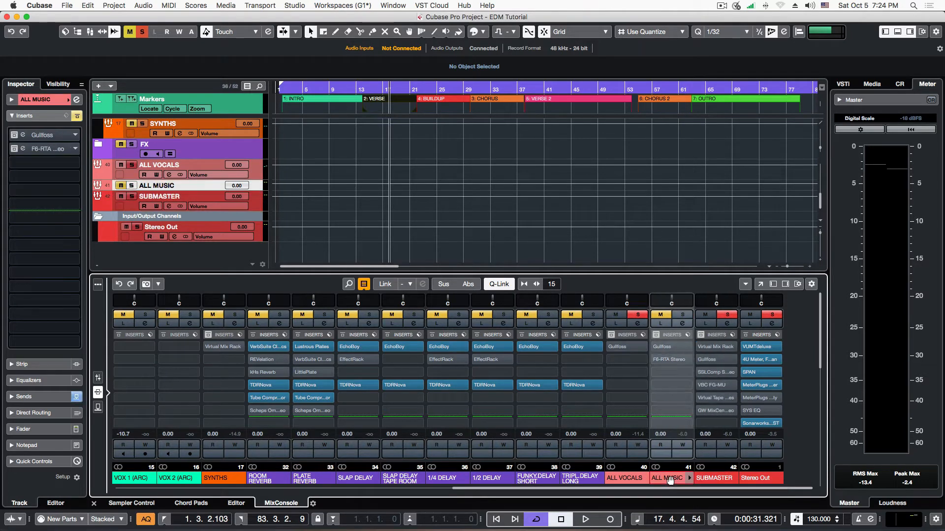
{"action": "left_click", "coordinate": [624, 481]}
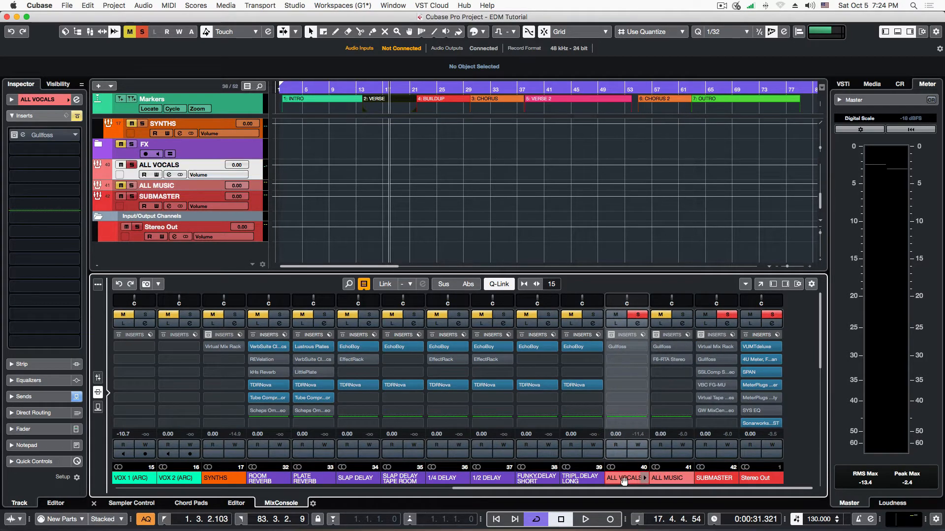
{"action": "left_click", "coordinate": [670, 478]}
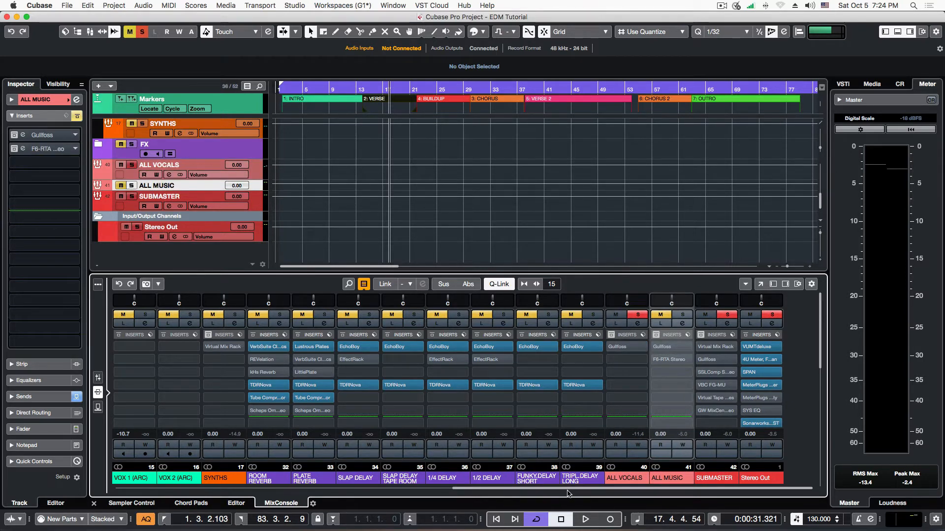
- Go back to the instrument channels in the MixConsole and select the BASS group channel
{"action": "left_click_drag", "start_coordinate": [570, 491], "coordinate": [365, 494]}
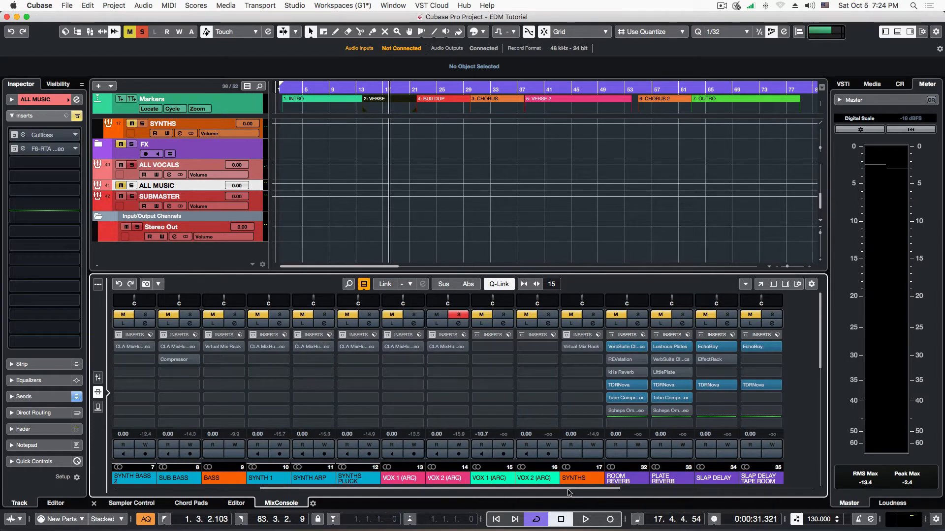
{"action": "left_click_drag", "start_coordinate": [568, 492], "coordinate": [442, 492]}
{"action": "left_click", "coordinate": [626, 479]}
{"action": "left_click", "coordinate": [492, 478]}
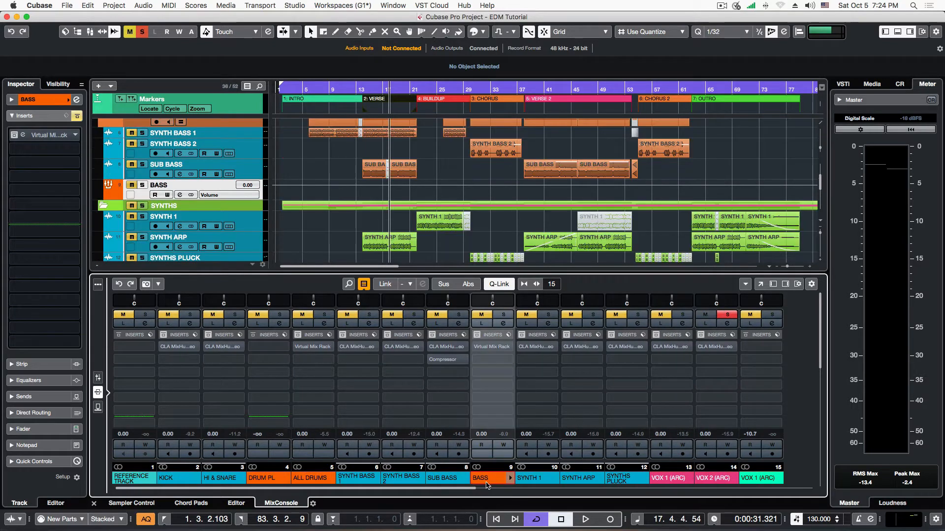
- Examine the ALL DRUMS group together with the KICK and HI & SNARE channels, ending on ALL DRUMS
{"action": "left_click", "coordinate": [310, 477]}
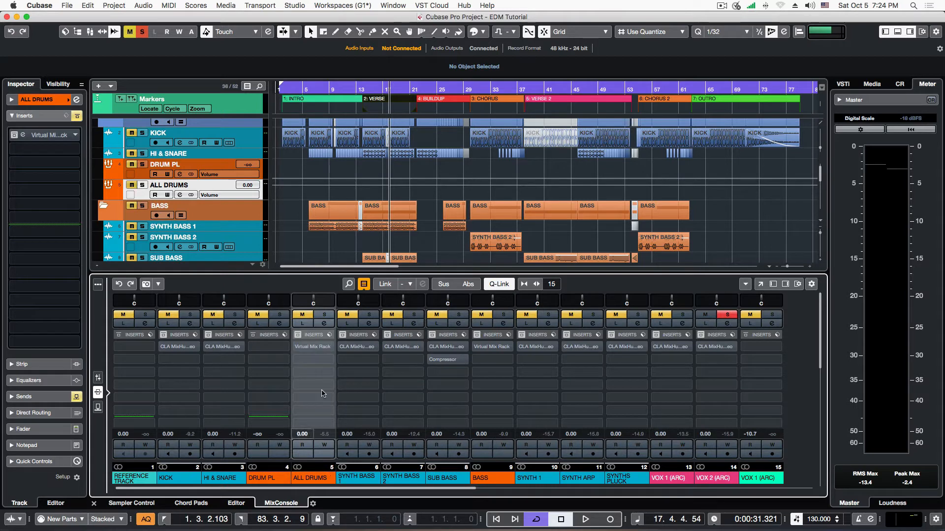
{"action": "left_click", "coordinate": [178, 479]}
{"action": "left_click", "coordinate": [222, 480]}
{"action": "left_click", "coordinate": [318, 480]}
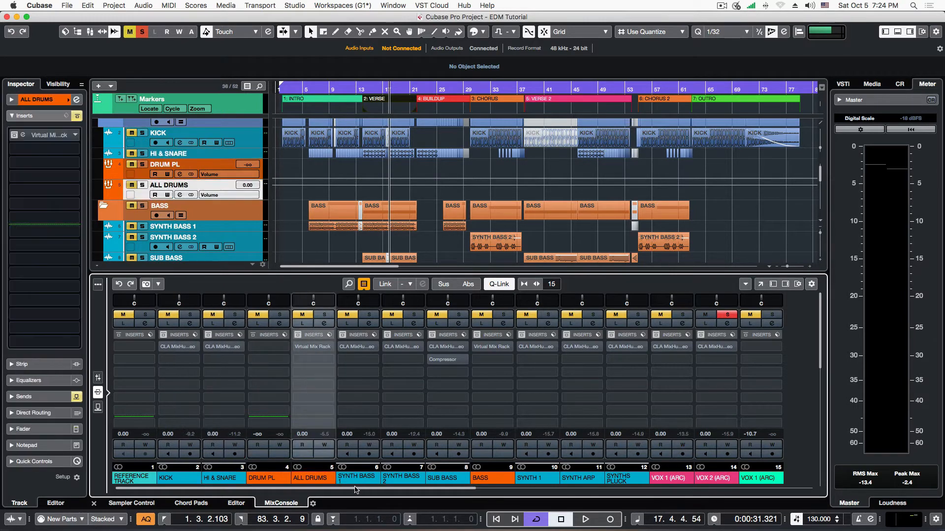
- Select the SYNTH BASS 1 channel and the BASS group to examine them, and bring the SUBMASTER and Stereo Out channels into view
{"action": "left_click_drag", "start_coordinate": [337, 490], "coordinate": [378, 498]}
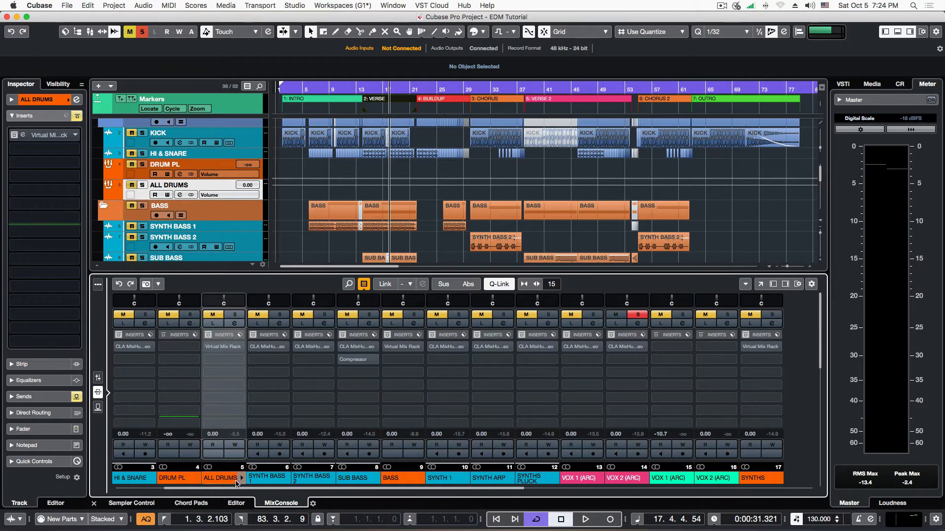
{"action": "left_click", "coordinate": [266, 479]}
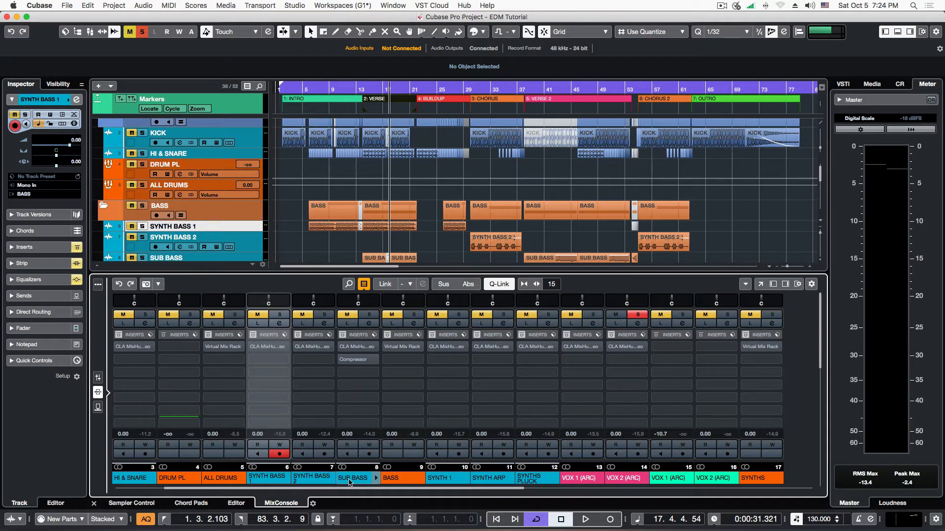
{"action": "left_click", "coordinate": [401, 482]}
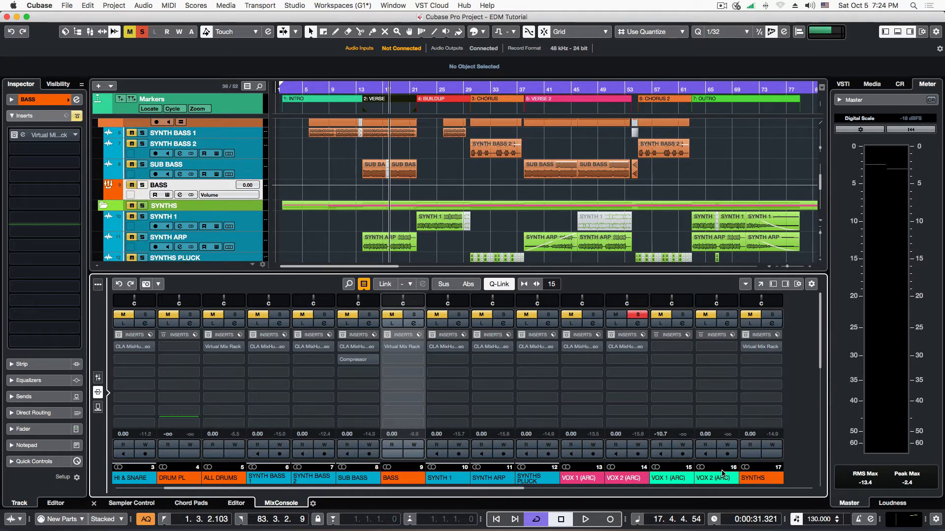
{"action": "left_click_drag", "start_coordinate": [472, 490], "coordinate": [760, 490]}
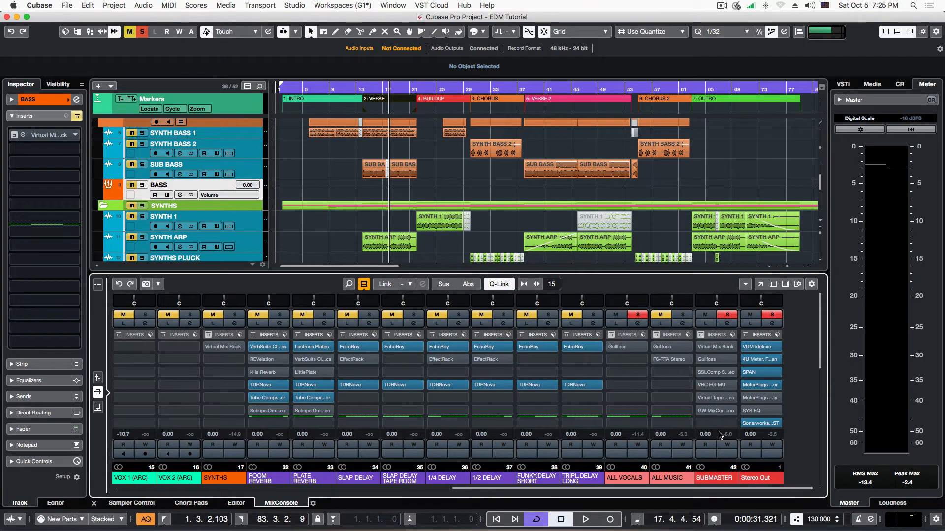
- Activate and open the Virtual Mix Rack insert on the SUBMASTER group, and compare the chorus with it bypassed and active
{"action": "left_click_drag", "start_coordinate": [550, 490], "coordinate": [144, 480]}
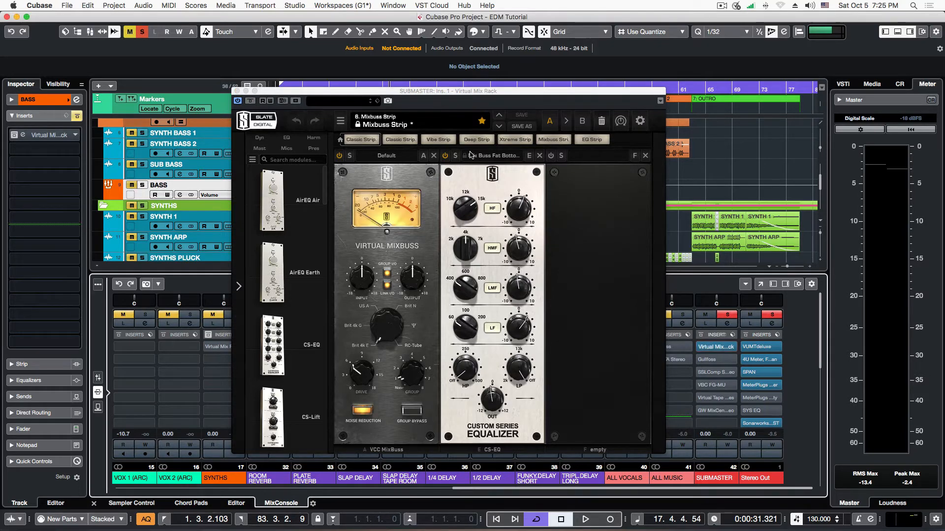
{"action": "left_click", "coordinate": [701, 347]}
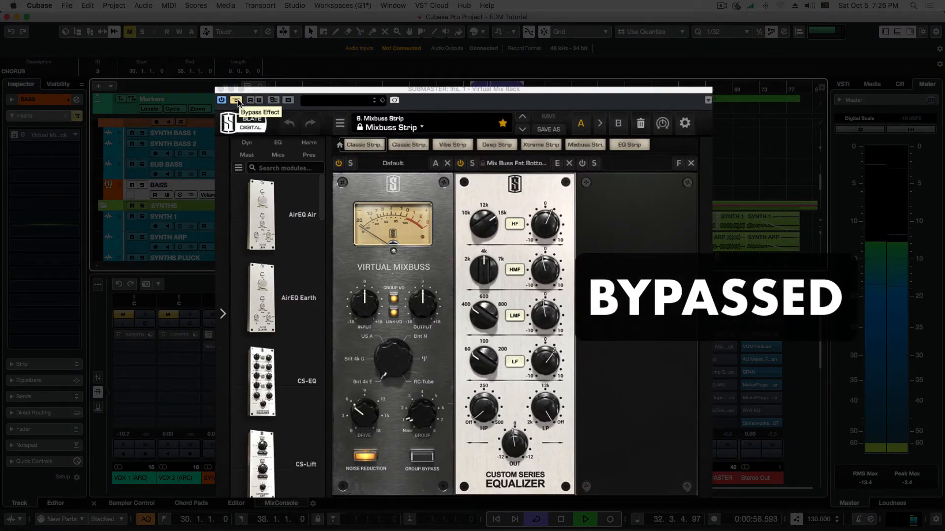
{"action": "left_click", "coordinate": [238, 99]}
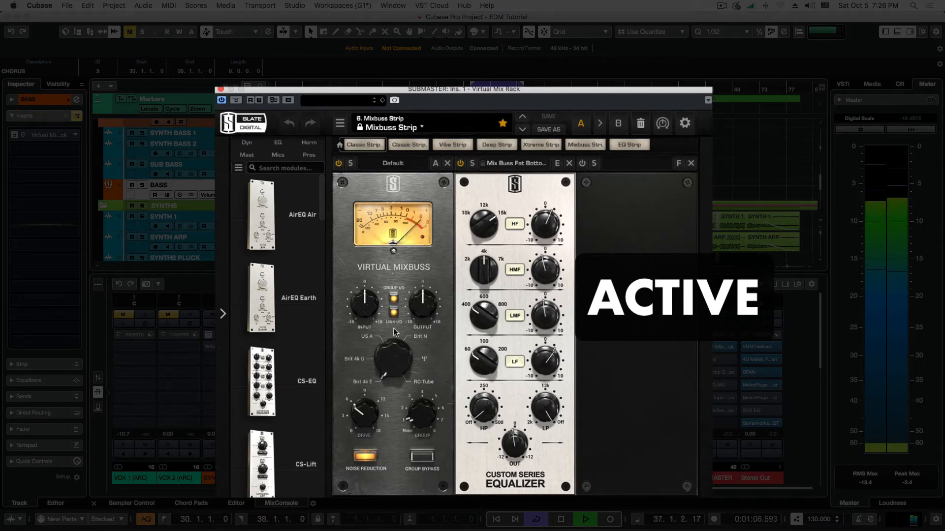
- Lower the linked input of the Virtual Mixbuss module, and compare the chorus with Virtual Mix Rack bypassed and active
{"action": "left_click_drag", "start_coordinate": [372, 304], "coordinate": [371, 314]}
{"action": "key", "text": "space"}
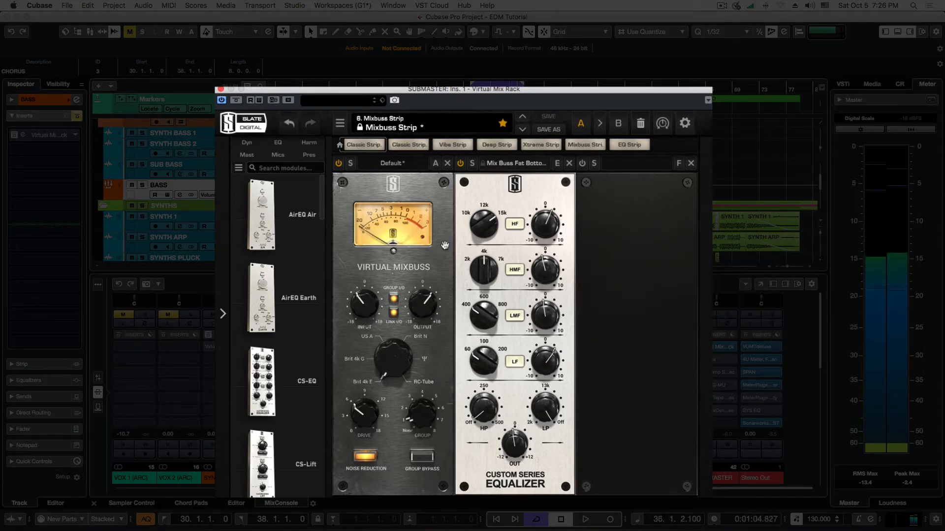
{"action": "left_click", "coordinate": [235, 100]}
{"action": "key", "text": "space"}
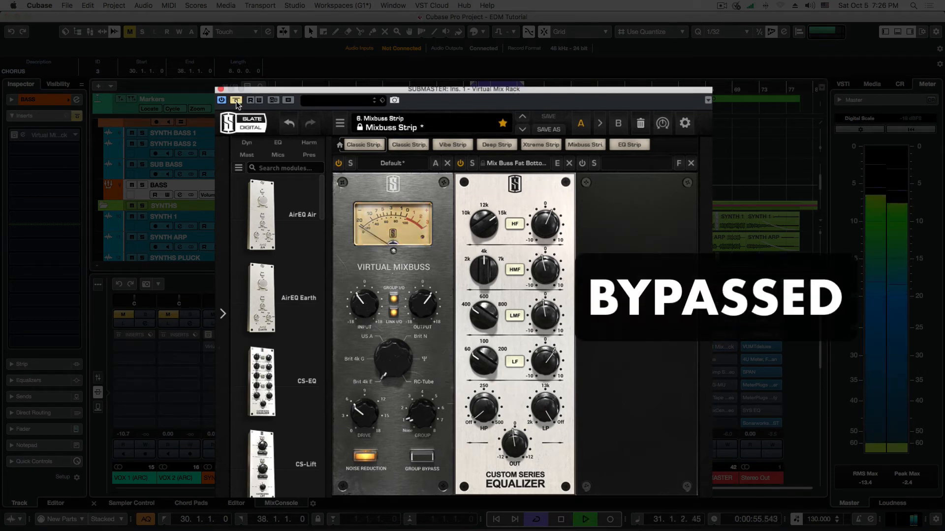
{"action": "left_click", "coordinate": [236, 100]}
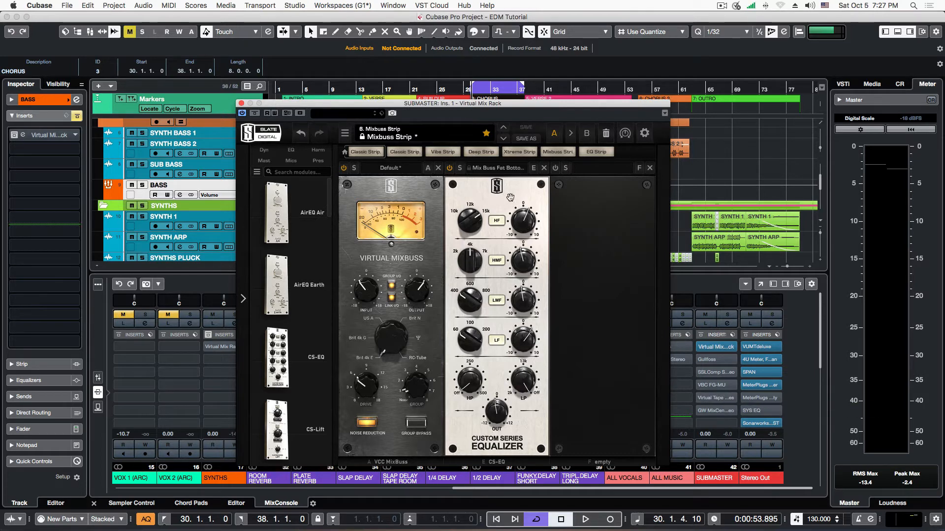
- Check the HF, HMF, LMF and LF settings of the Custom Series Equalizer and compare the chorus with that module off and on
{"action": "mouse_move", "coordinate": [527, 221]}
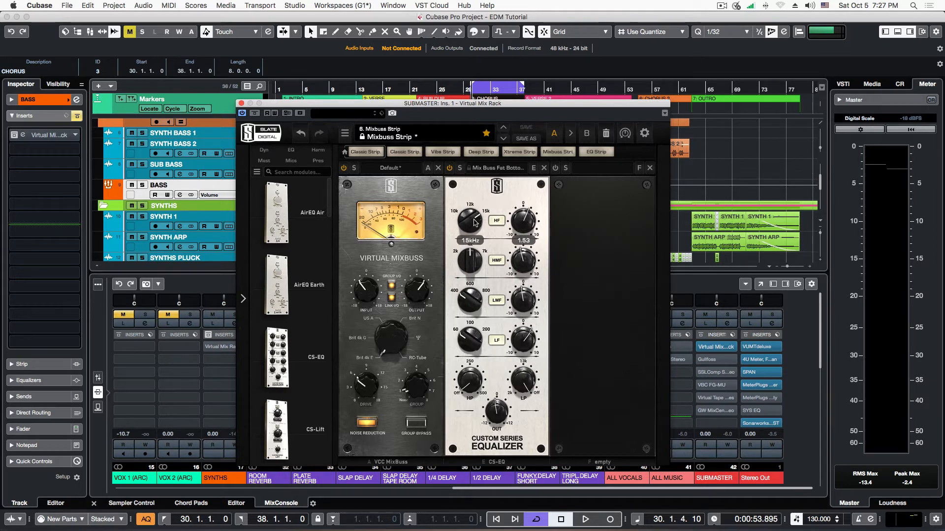
{"action": "mouse_move", "coordinate": [518, 257]}
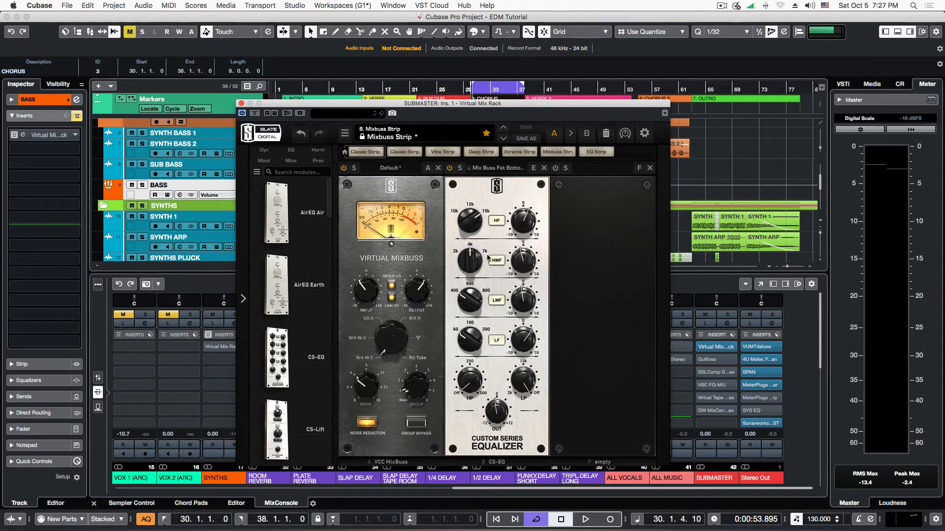
{"action": "mouse_move", "coordinate": [474, 257]}
{"action": "mouse_move", "coordinate": [468, 302]}
{"action": "mouse_move", "coordinate": [519, 346]}
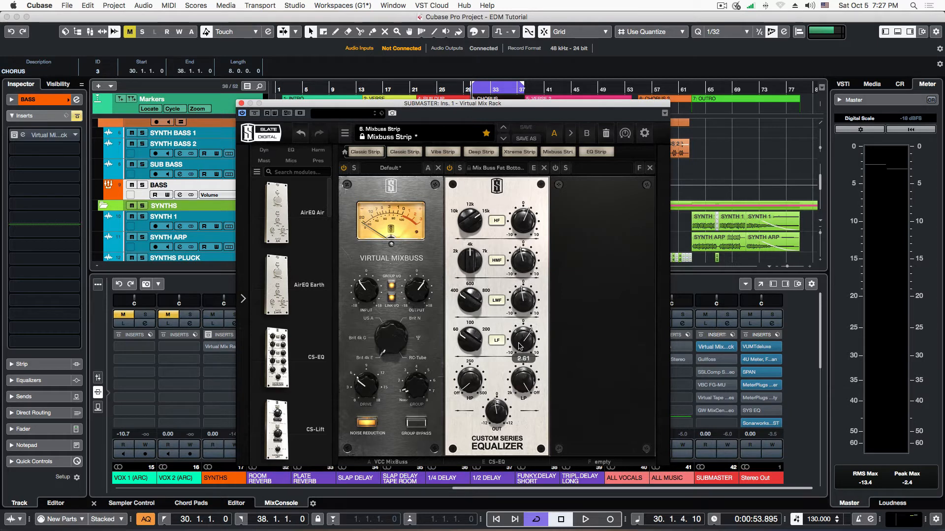
{"action": "mouse_move", "coordinate": [464, 348]}
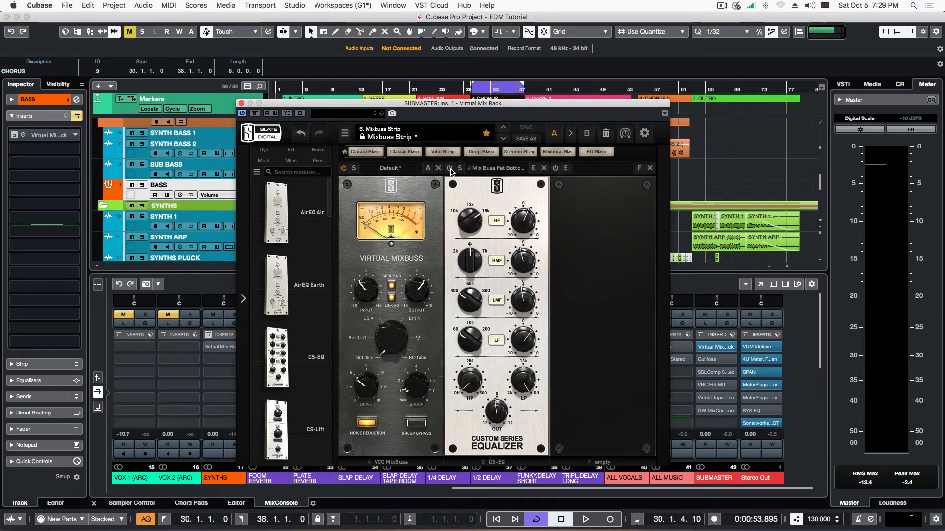
{"action": "key", "text": "space"}
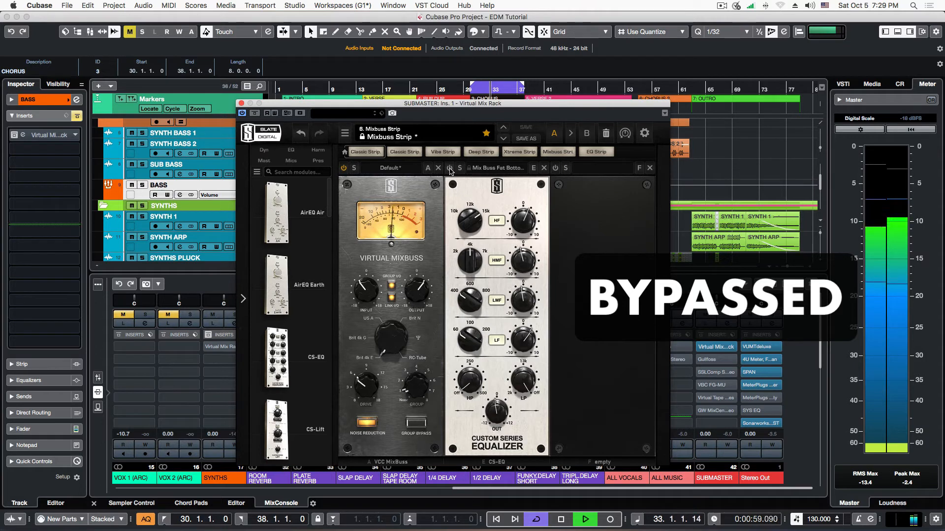
{"action": "left_click", "coordinate": [449, 168]}
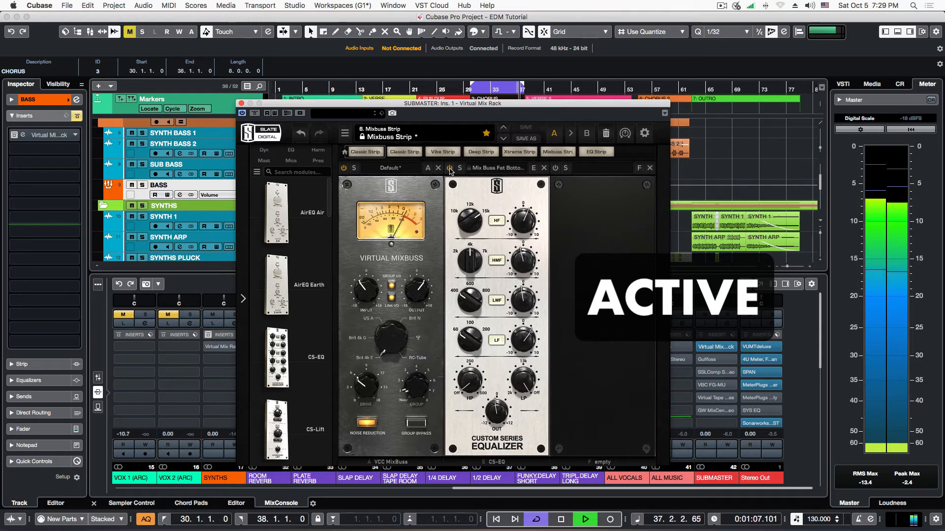
{"action": "key", "text": "space"}
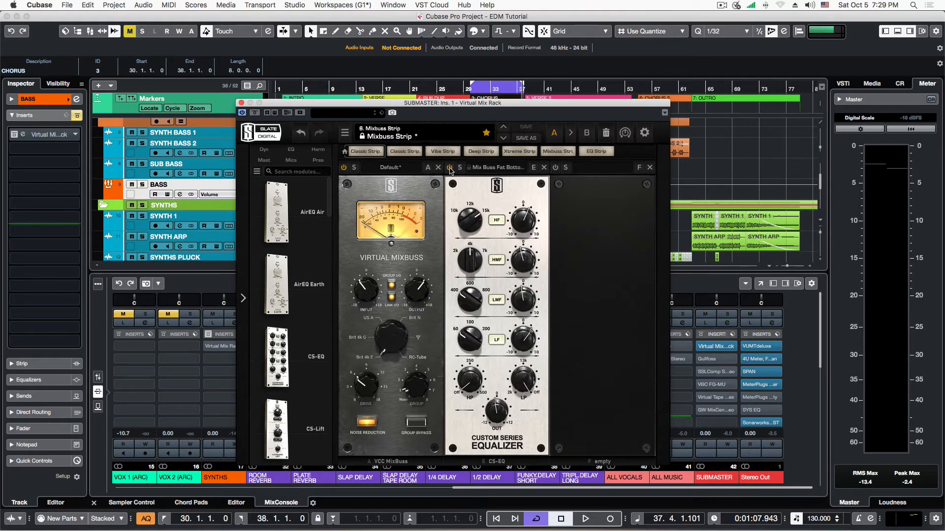
- Activate the Gullfoss insert on the SUBMASTER group and open its editor in place of the Virtual Mix Rack editor
{"action": "left_click_drag", "start_coordinate": [481, 104], "coordinate": [484, 95]}
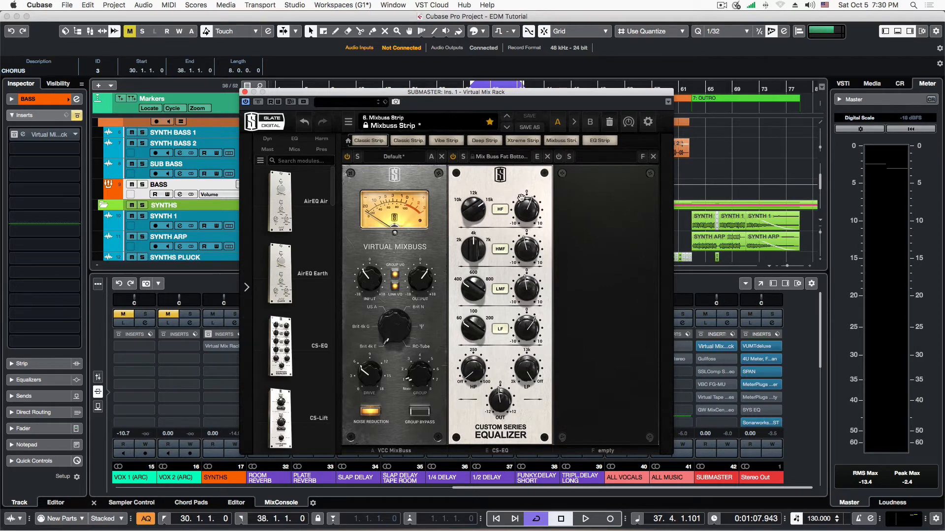
{"action": "left_click", "coordinate": [700, 360]}
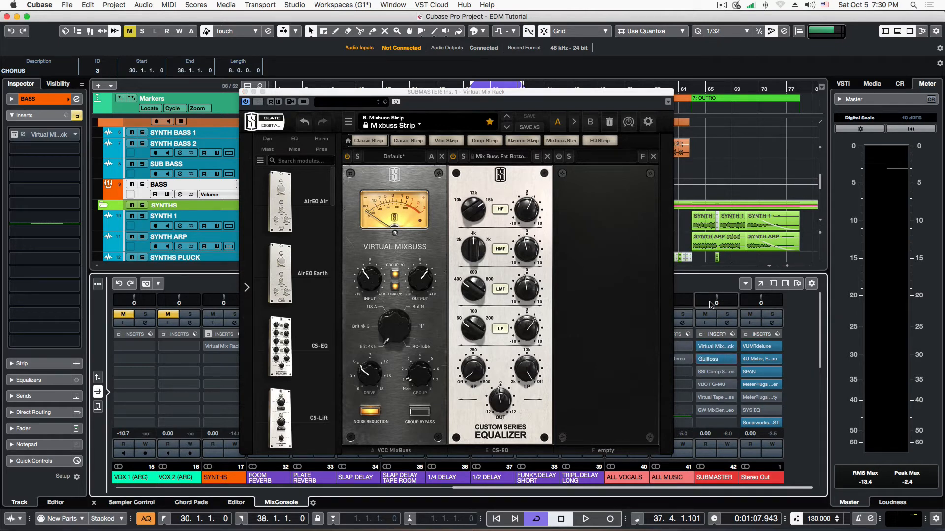
{"action": "left_click", "coordinate": [244, 93]}
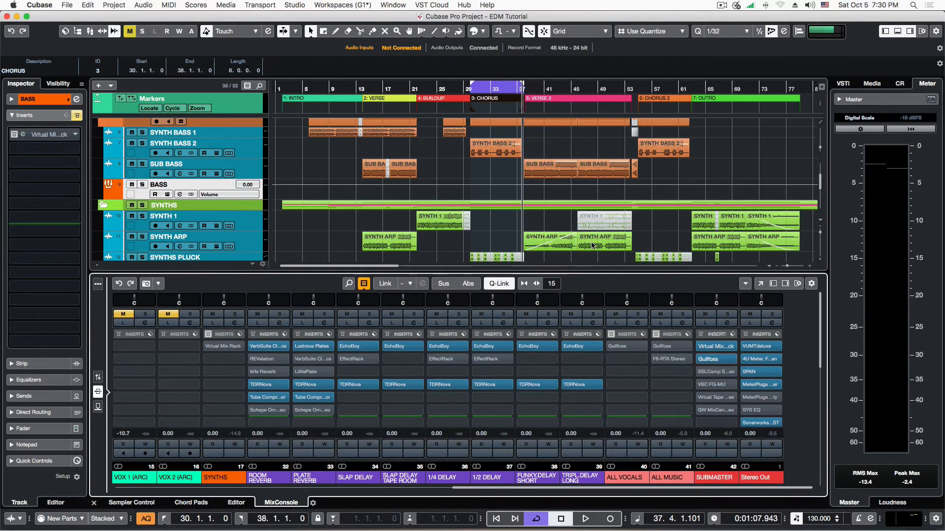
{"action": "left_click", "coordinate": [721, 359]}
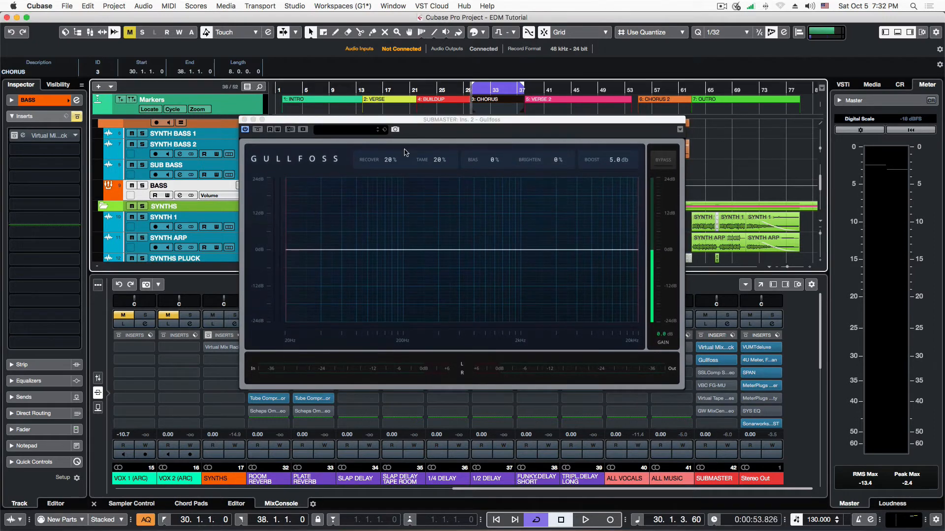
- Play the chorus and compare it with the SUBMASTER's Gullfoss bypassed and active
{"action": "left_click", "coordinate": [257, 130]}
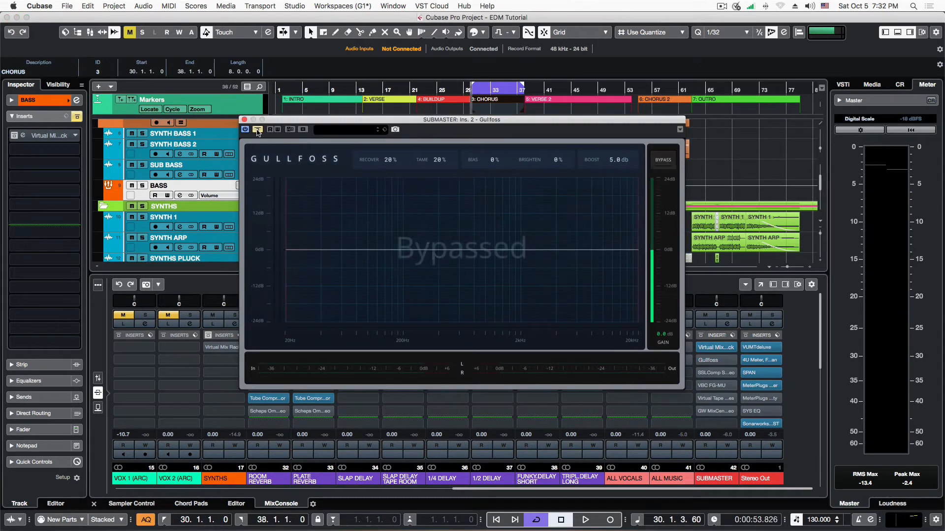
{"action": "key", "text": "space"}
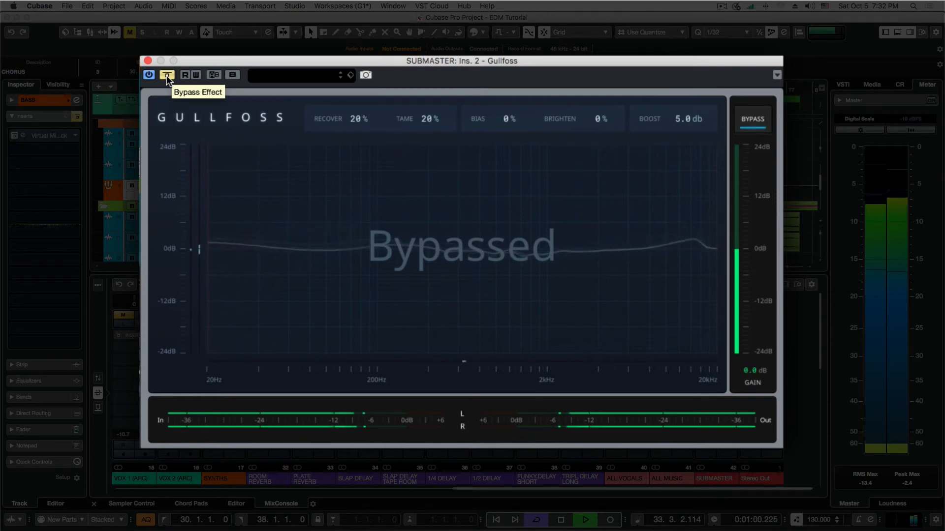
{"action": "left_click", "coordinate": [166, 76]}
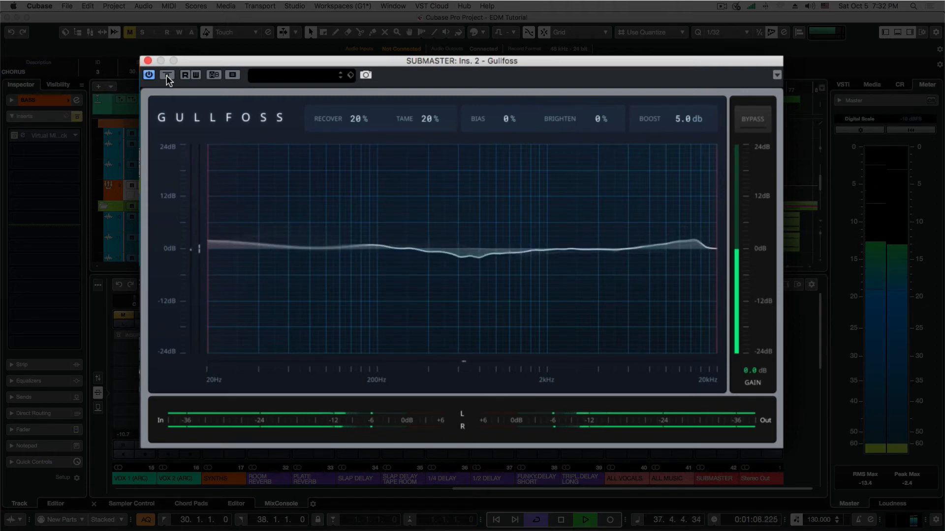
{"action": "left_click", "coordinate": [166, 75]}
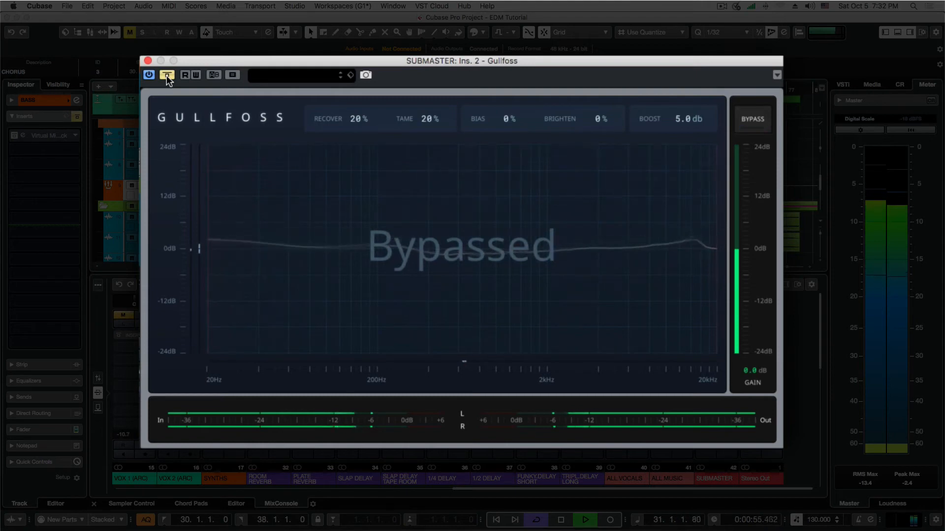
{"action": "left_click", "coordinate": [166, 75]}
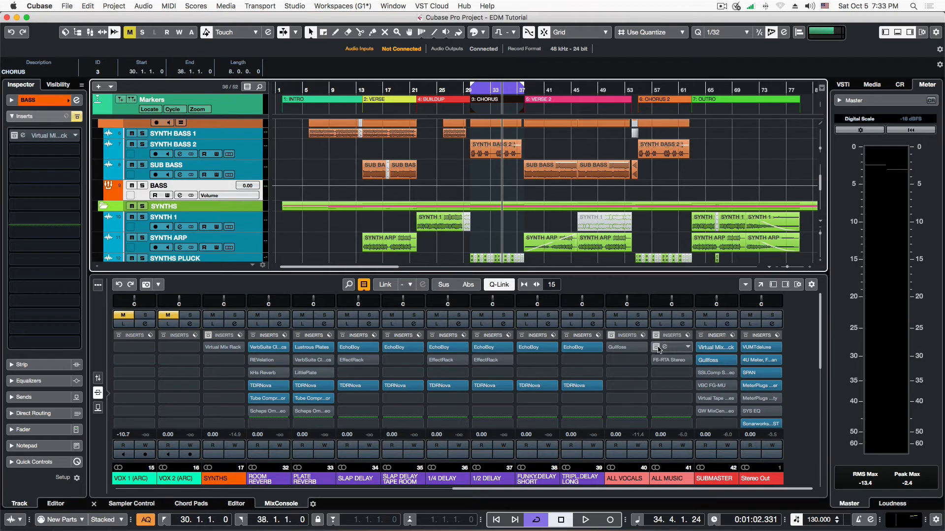
- Activate Gullfoss on the ALL VOCALS and ALL MUSIC groups and open both editors side by side
{"action": "left_click", "coordinate": [620, 348]}
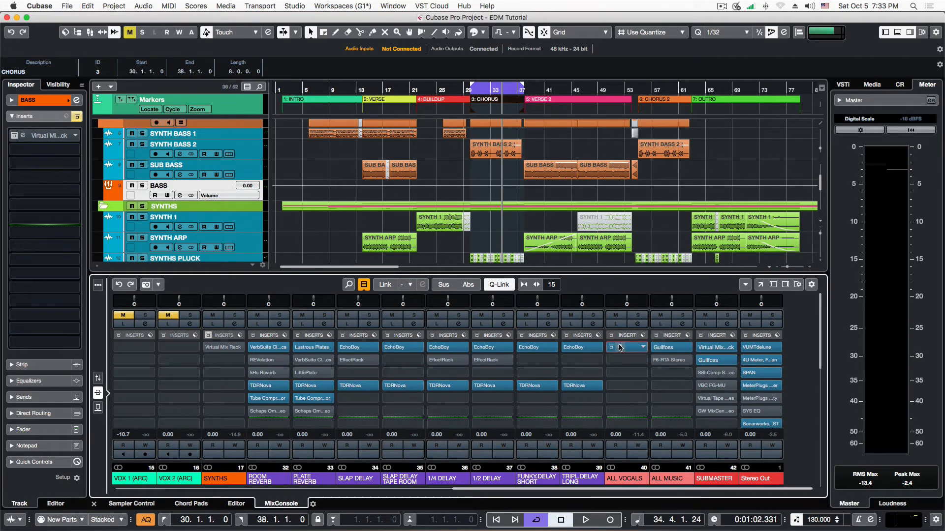
{"action": "left_click_drag", "start_coordinate": [469, 118], "coordinate": [295, 120]}
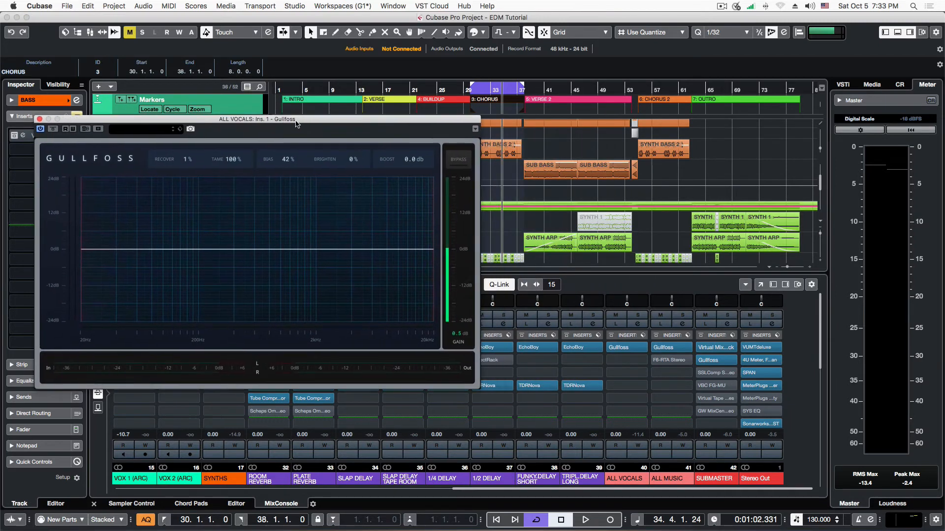
{"action": "left_click", "coordinate": [665, 348]}
{"action": "left_click", "coordinate": [664, 348]}
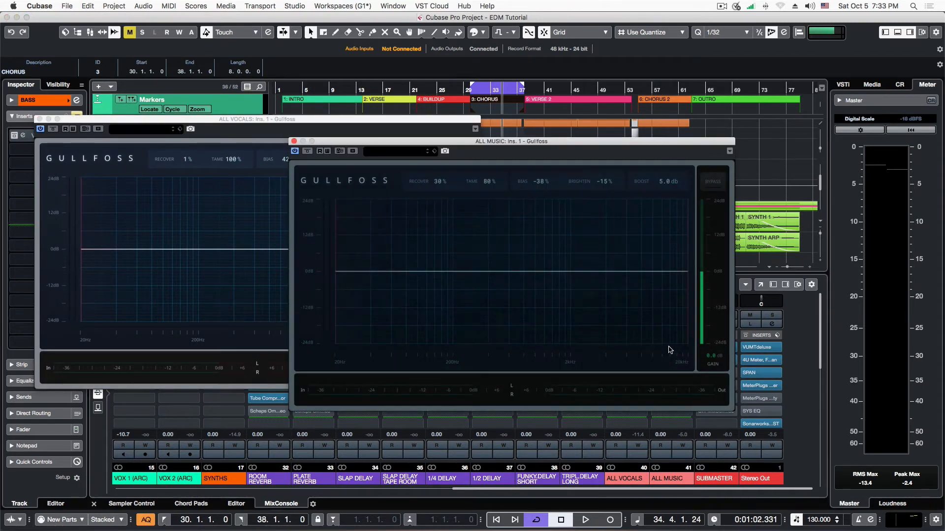
{"action": "left_click_drag", "start_coordinate": [544, 161], "coordinate": [693, 123]}
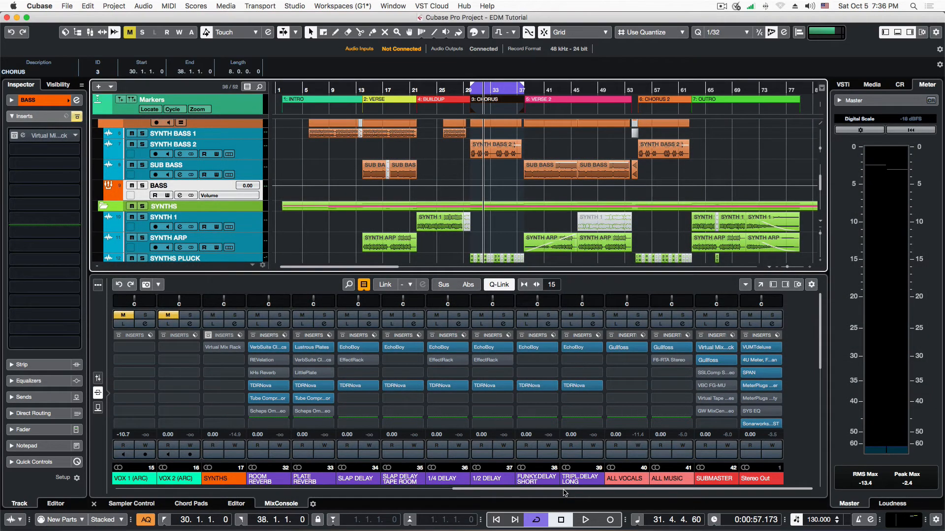
- Select the ALL DRUMS, BASS and SYNTHS group channels together and activate their Virtual Mix Rack inserts
{"action": "left_click_drag", "start_coordinate": [564, 491], "coordinate": [348, 494]}
{"action": "left_click", "coordinate": [624, 479]}
{"action": "left_click", "coordinate": [262, 480]}
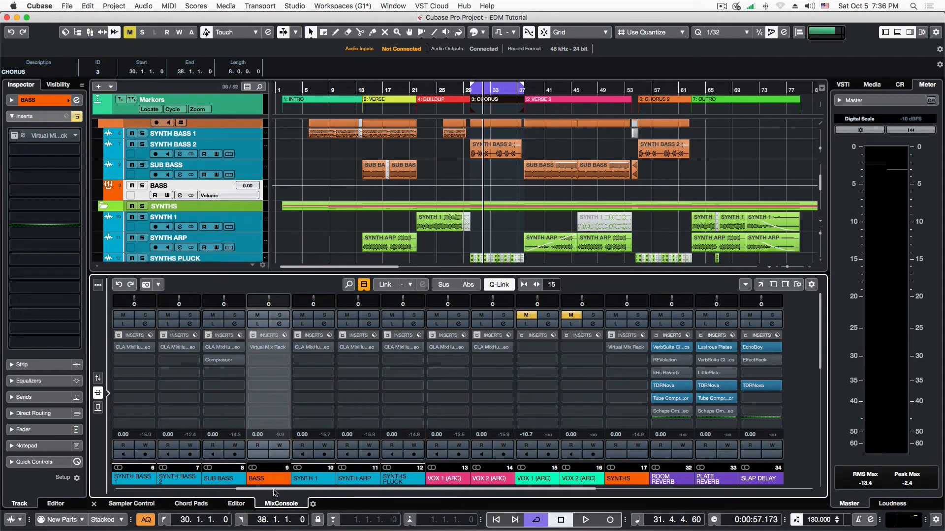
{"action": "scroll", "coordinate": [273, 490], "scroll_direction": "left", "scroll_amount": 5}
{"action": "left_click", "coordinate": [310, 478]}
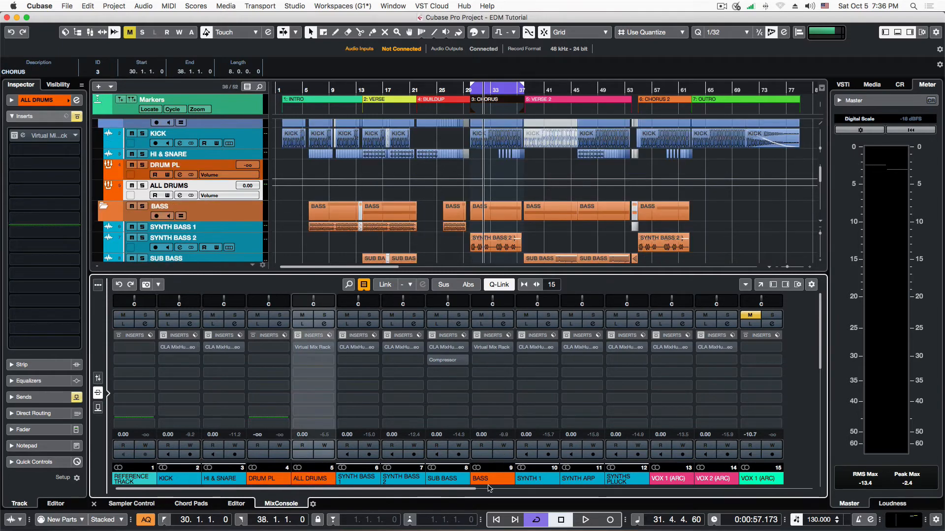
{"action": "left_click", "coordinate": [493, 480]}
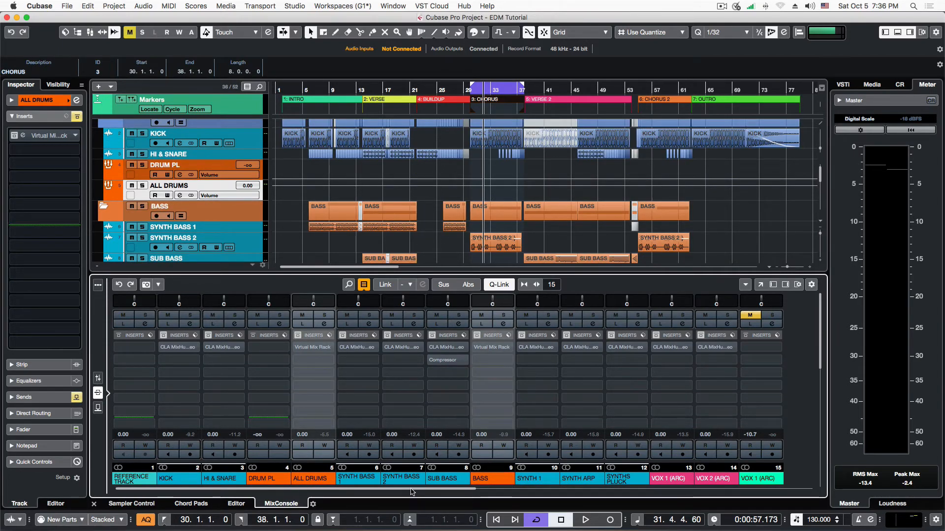
{"action": "scroll", "coordinate": [407, 495], "scroll_direction": "right", "scroll_amount": 5}
{"action": "left_click", "coordinate": [575, 479]}
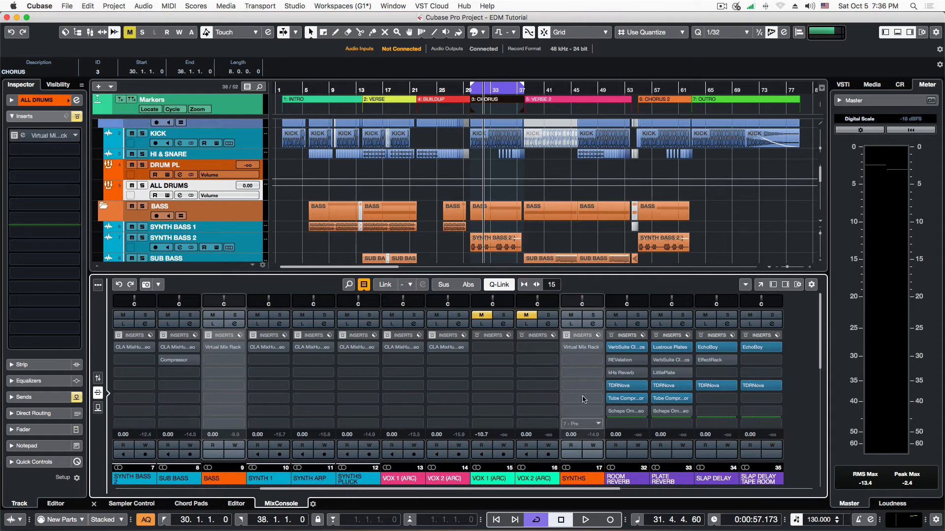
{"action": "left_click", "coordinate": [575, 348]}
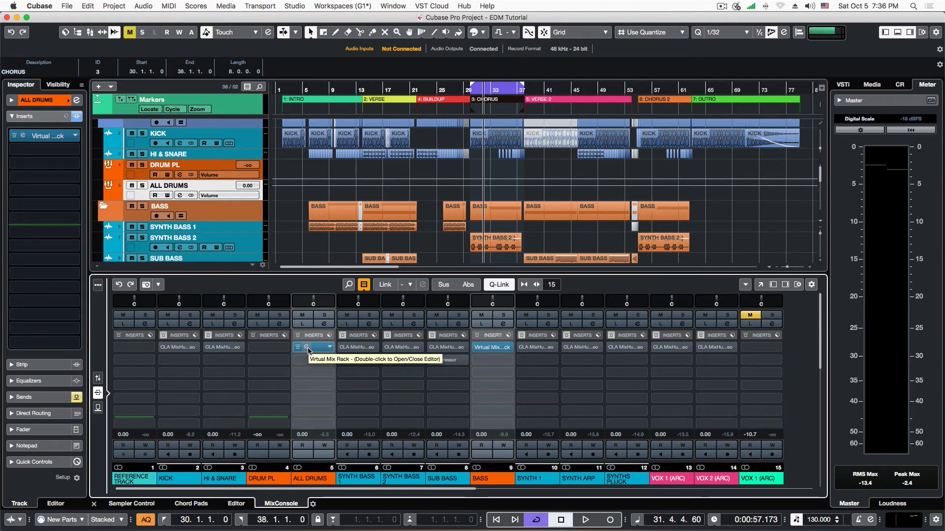
- Open the KICK channel's CLA MixHub Lite editor and switch it to Bucket View
{"action": "left_click", "coordinate": [178, 479]}
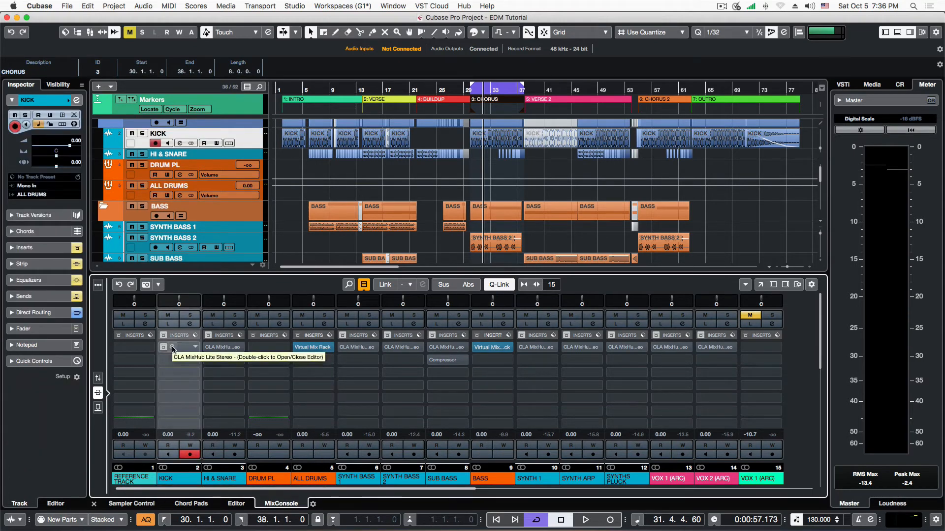
{"action": "left_click", "coordinate": [172, 348]}
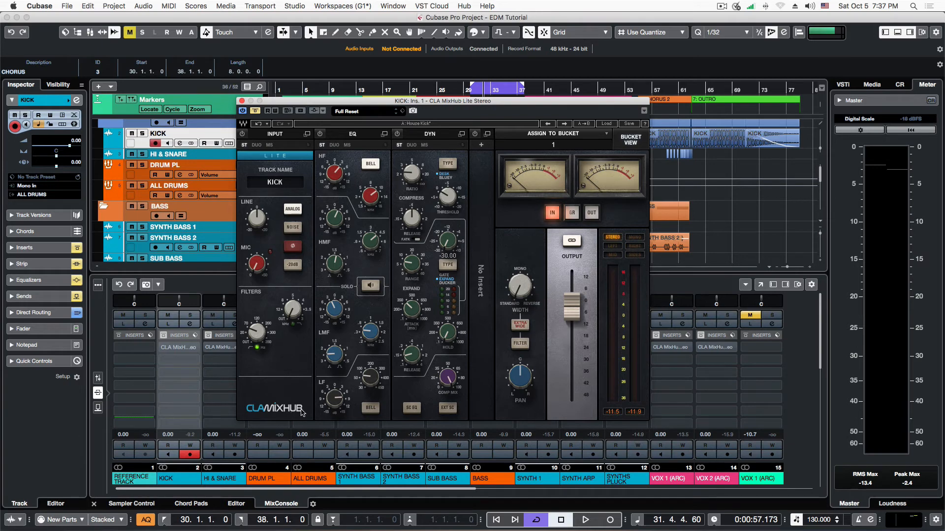
{"action": "left_click_drag", "start_coordinate": [402, 101], "coordinate": [412, 104]}
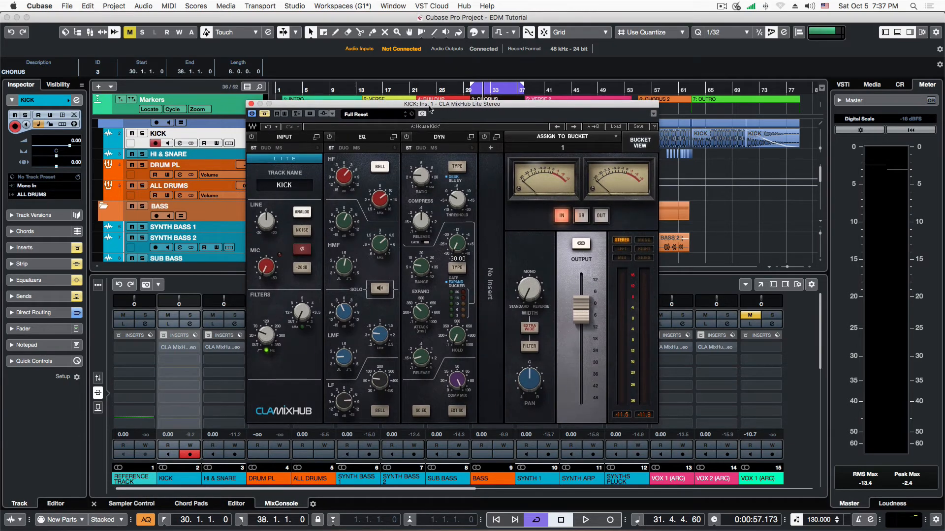
{"action": "left_click", "coordinate": [640, 143]}
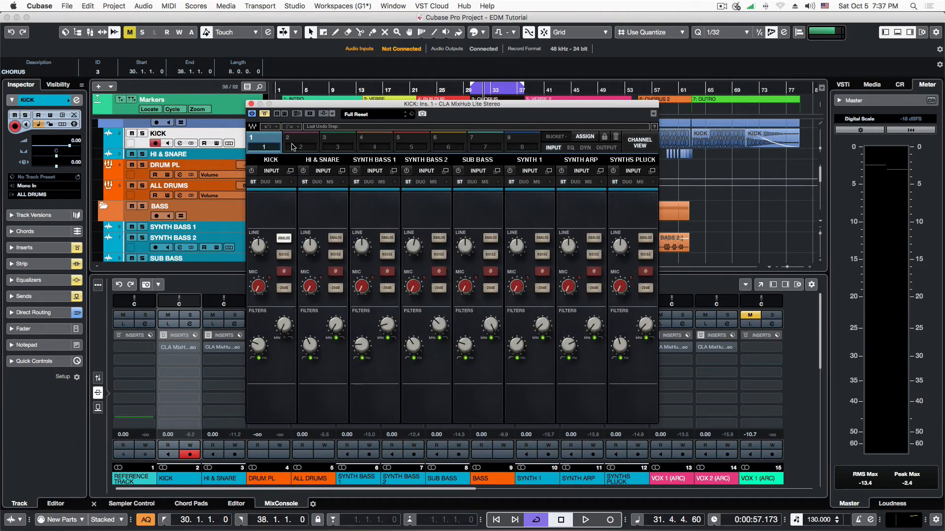
- Look through buckets 2, 3 and 8 of the CLA MixHub and return to bucket 1
{"action": "left_click", "coordinate": [294, 143]}
{"action": "left_click", "coordinate": [337, 141]}
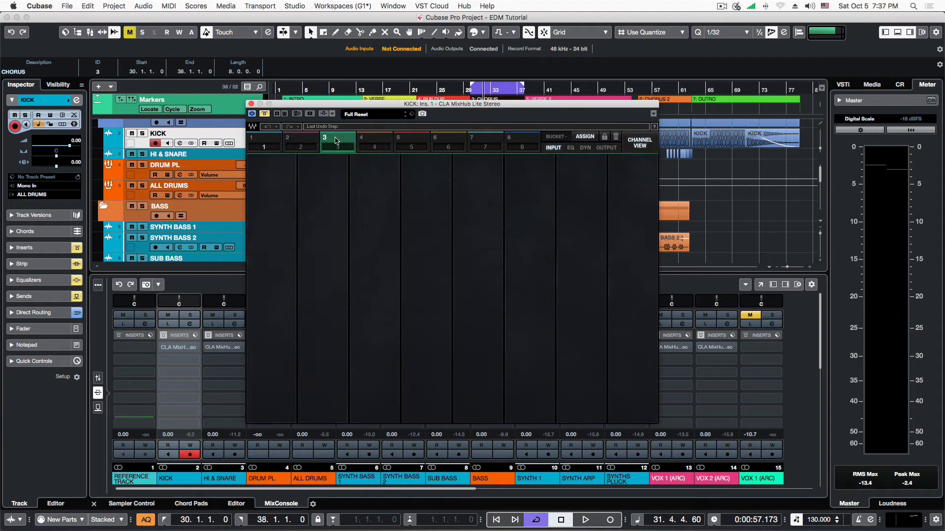
{"action": "left_click", "coordinate": [527, 142]}
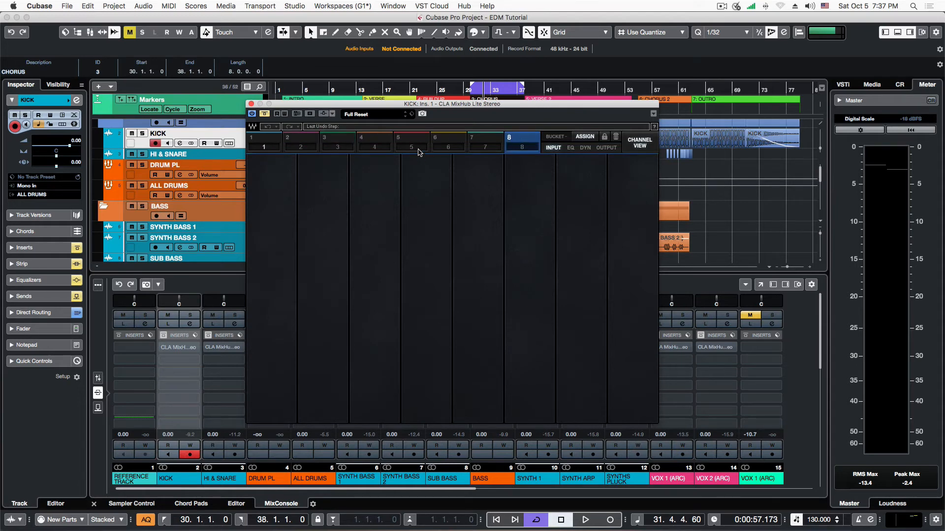
{"action": "left_click", "coordinate": [264, 144]}
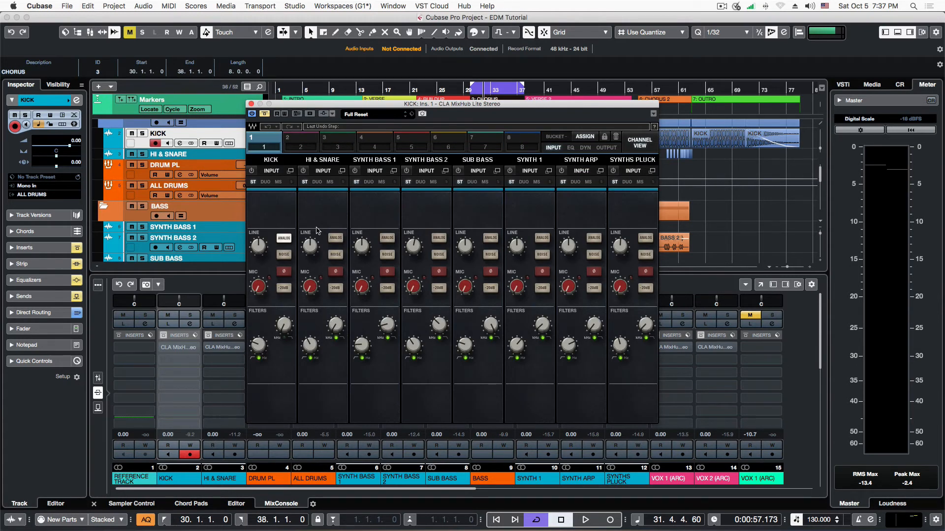
- Review the INPUT, EQ, DYN and OUTPUT sections across all bucket 1 channels, ending on EQ, and close the editor
{"action": "left_click", "coordinate": [571, 148]}
{"action": "left_click", "coordinate": [585, 148]}
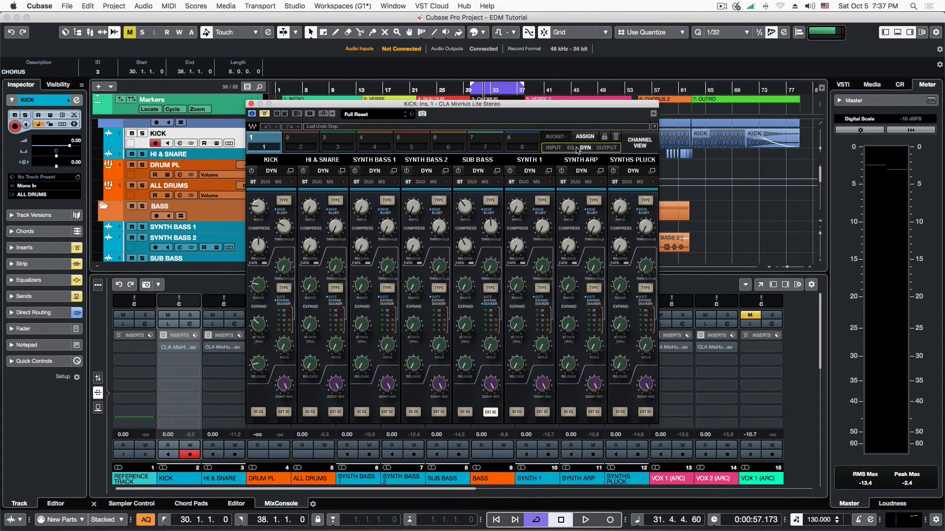
{"action": "left_click", "coordinate": [608, 148]}
{"action": "left_click", "coordinate": [570, 148]}
{"action": "left_click", "coordinate": [609, 148]}
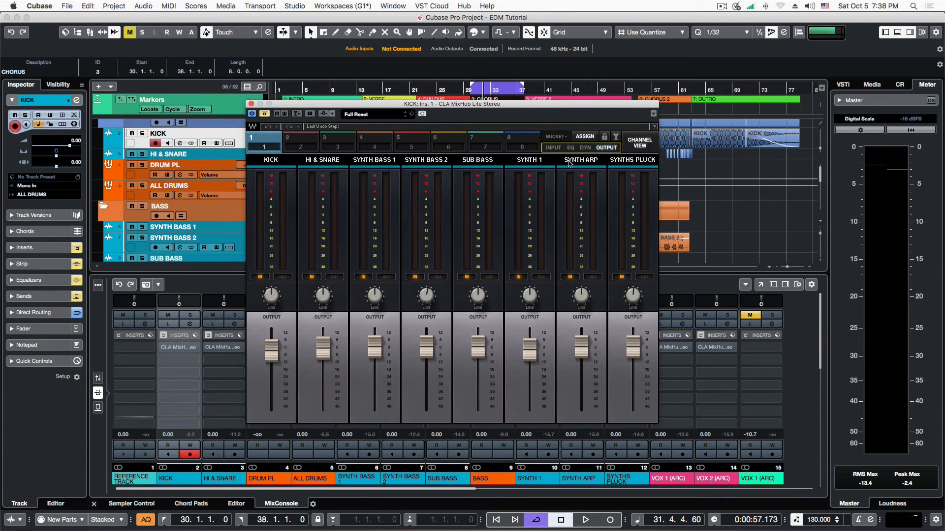
{"action": "left_click", "coordinate": [553, 148]}
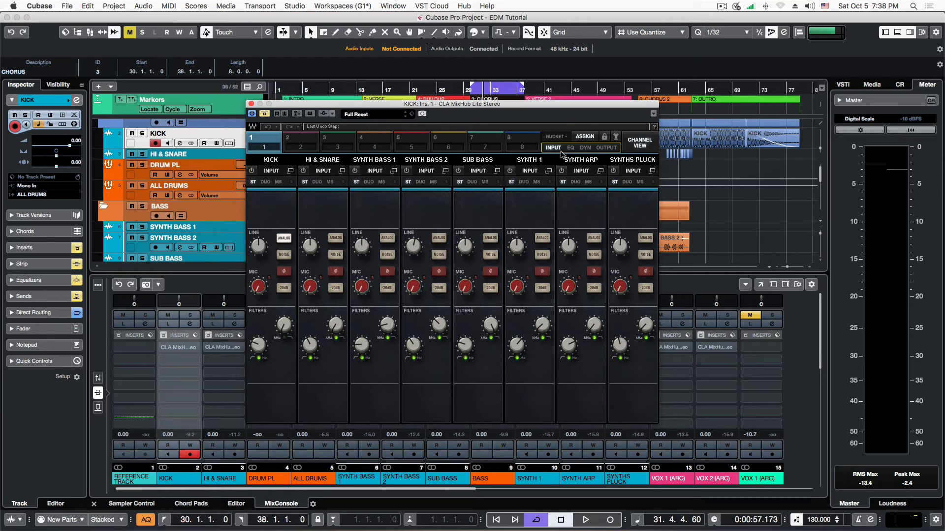
{"action": "left_click", "coordinate": [571, 148]}
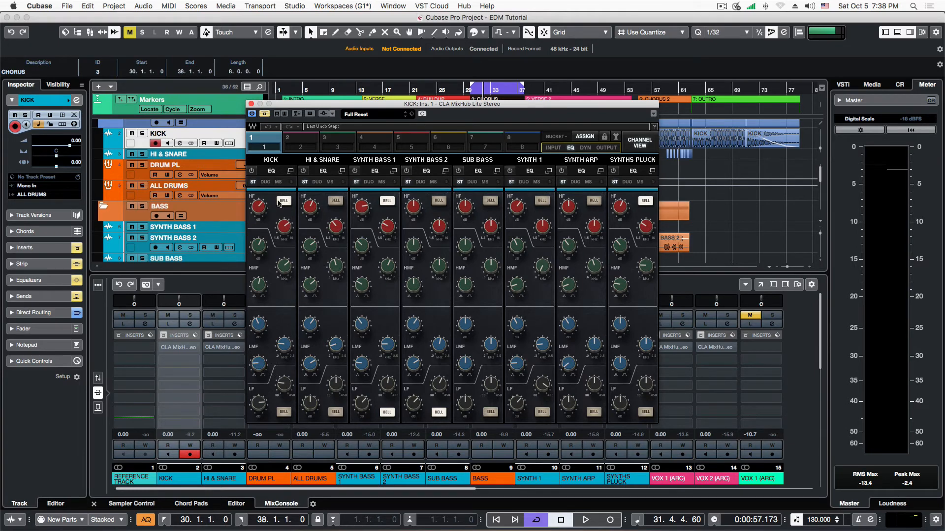
{"action": "left_click", "coordinate": [553, 148]}
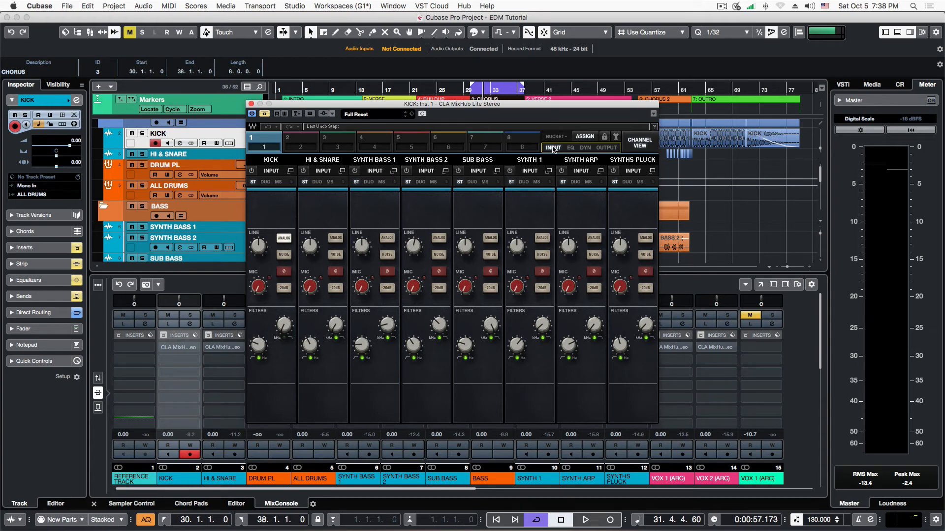
{"action": "left_click", "coordinate": [571, 149]}
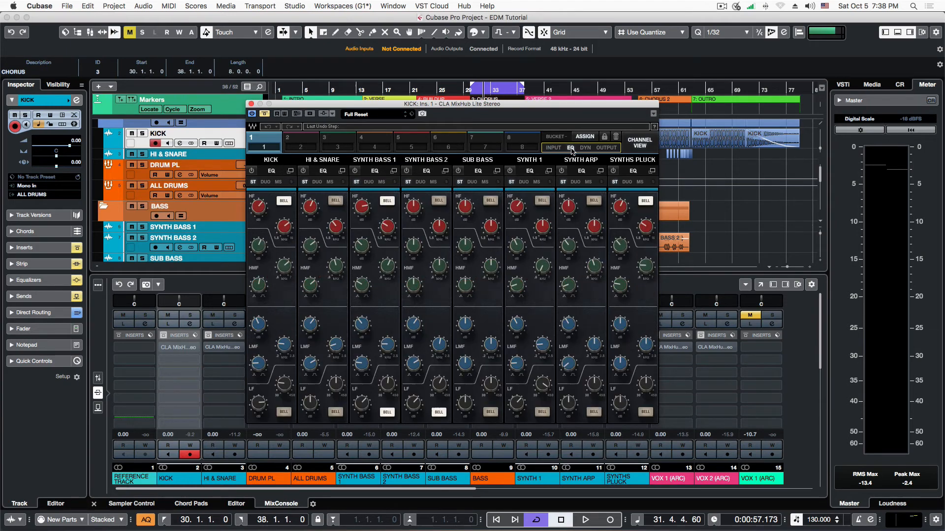
{"action": "left_click", "coordinate": [251, 104]}
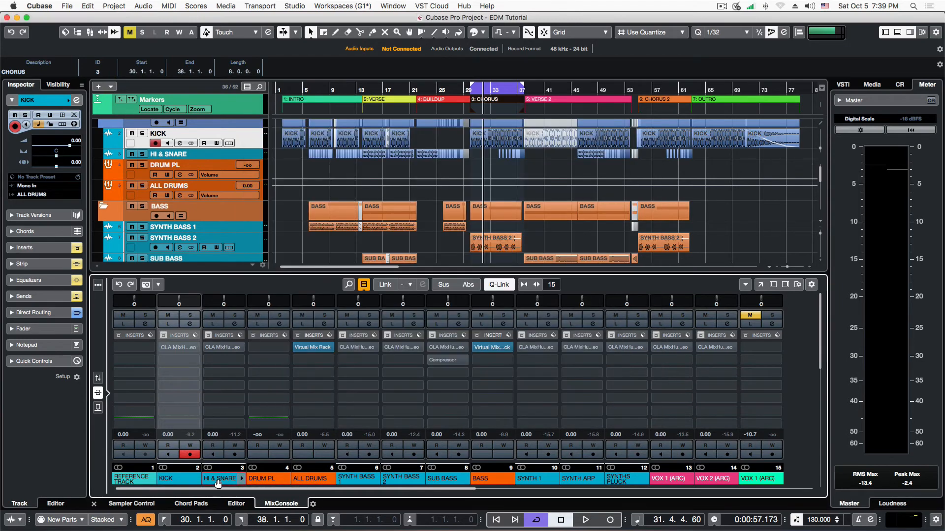
- Select all channels carrying a CLA MixHub insert together, from KICK and HI & SNARE through the bass and synth tracks to both pink VOX channels
{"action": "left_click", "coordinate": [398, 483], "text": "super"}
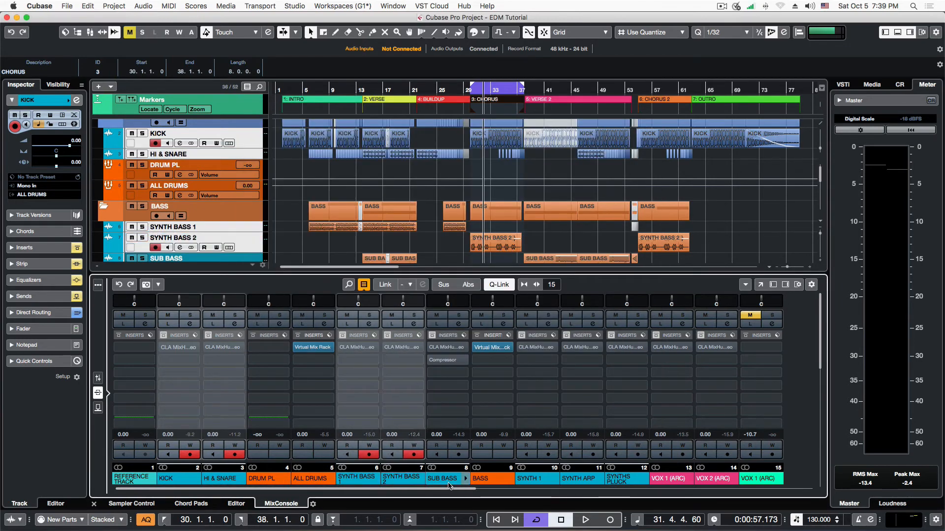
{"action": "left_click", "coordinate": [443, 484], "text": "super"}
{"action": "left_click", "coordinate": [534, 484], "text": "super"}
{"action": "left_click", "coordinate": [578, 484], "text": "super"}
{"action": "left_click", "coordinate": [623, 483], "text": "super"}
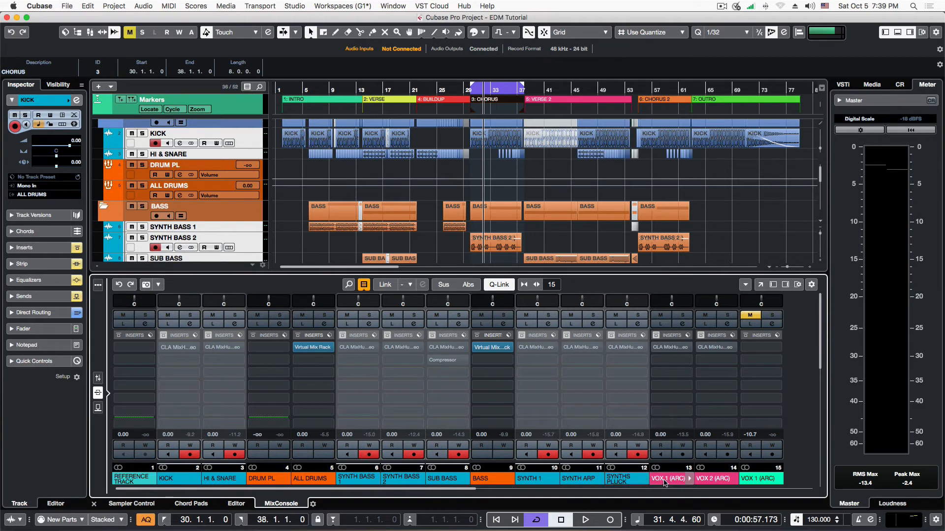
{"action": "left_click", "coordinate": [669, 483], "text": "super"}
{"action": "left_click", "coordinate": [715, 484], "text": "super"}
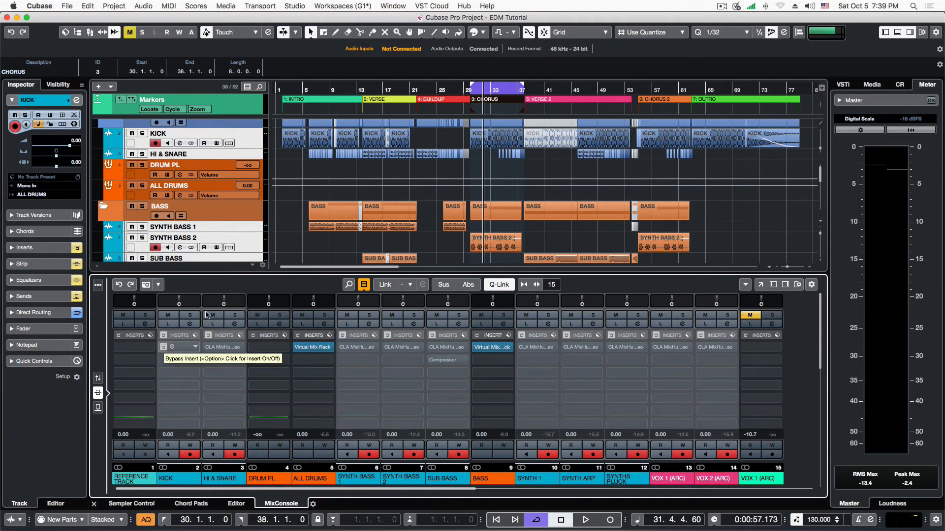
- Play the chorus, compare the selected channels' CLA MixHub inserts bypassed and active, and stop with them active
{"action": "left_click", "coordinate": [473, 90]}
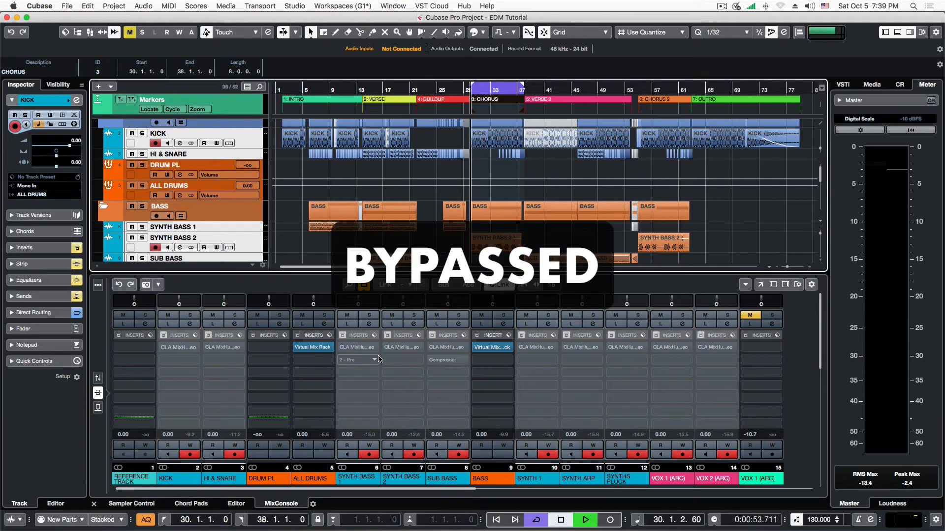
{"action": "key", "text": "space"}
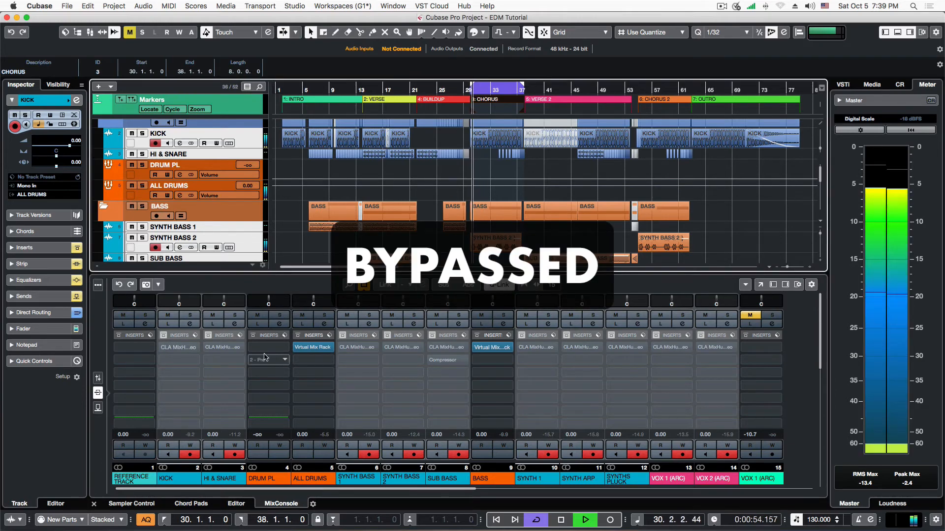
{"action": "left_click", "coordinate": [164, 348]}
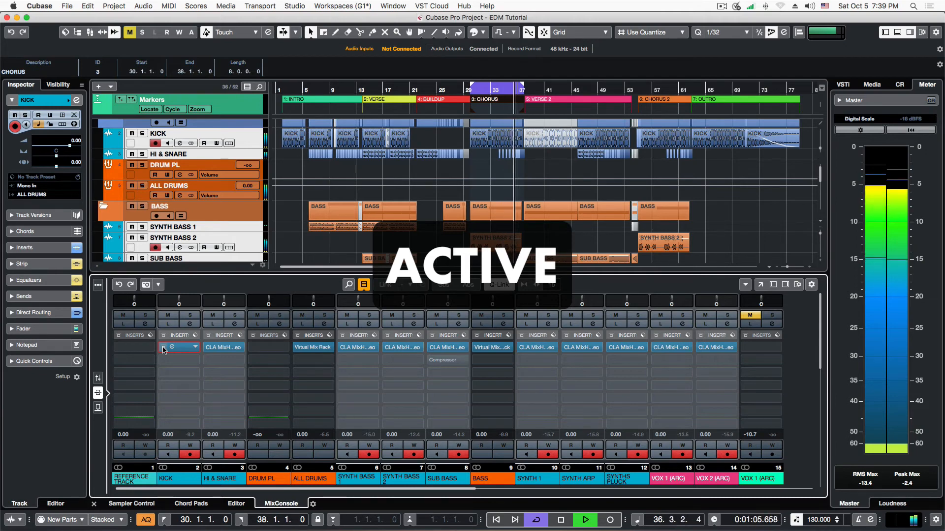
{"action": "left_click", "coordinate": [164, 347]}
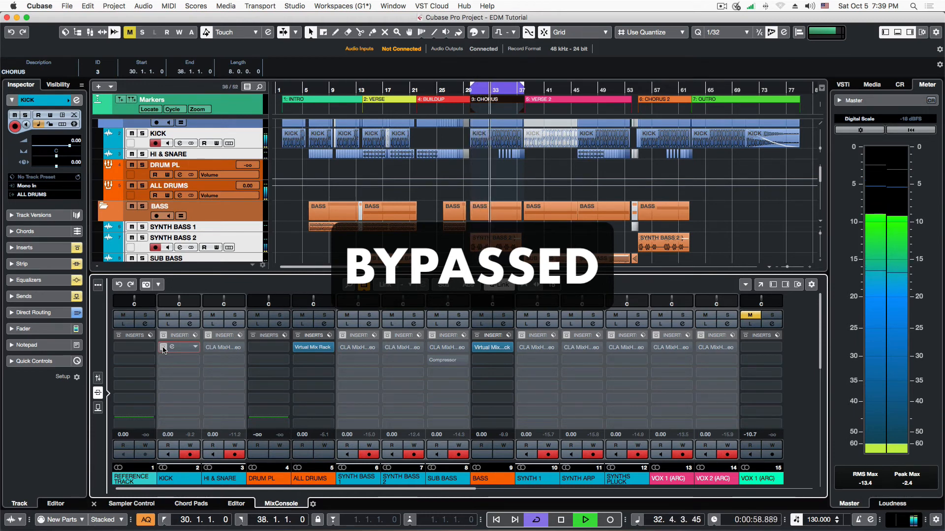
{"action": "left_click", "coordinate": [164, 348]}
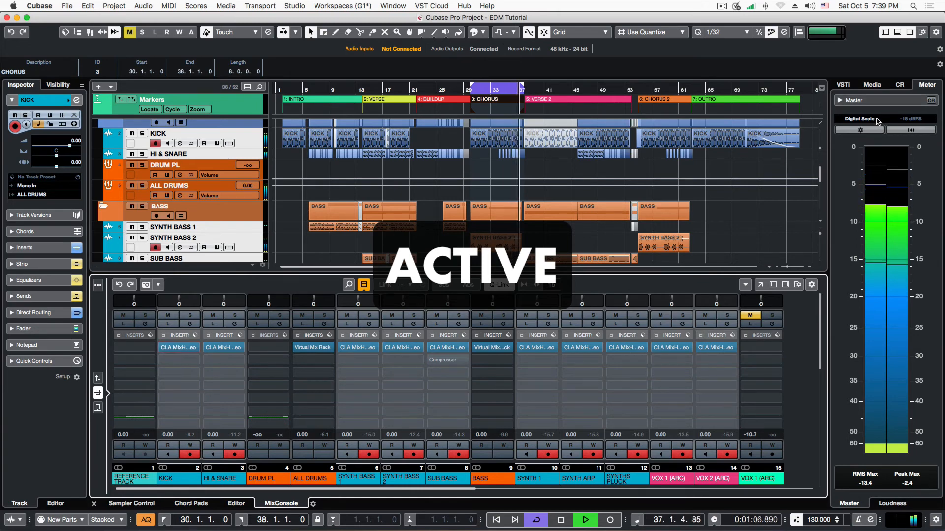
{"action": "key", "text": "space"}
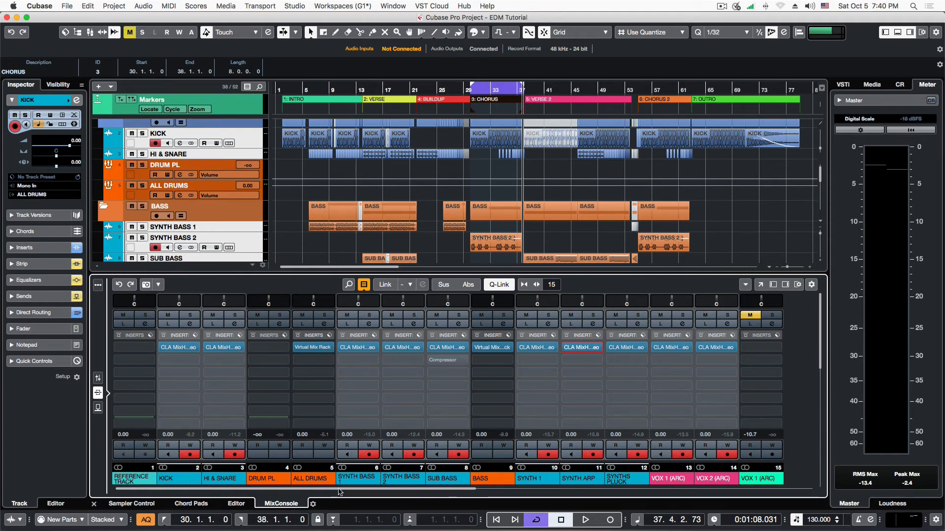
- Look over the group and effects channels' inserts in the mixer and reopen the KICK channel's CLA MixHub editor
{"action": "left_click_drag", "start_coordinate": [339, 489], "coordinate": [757, 490]}
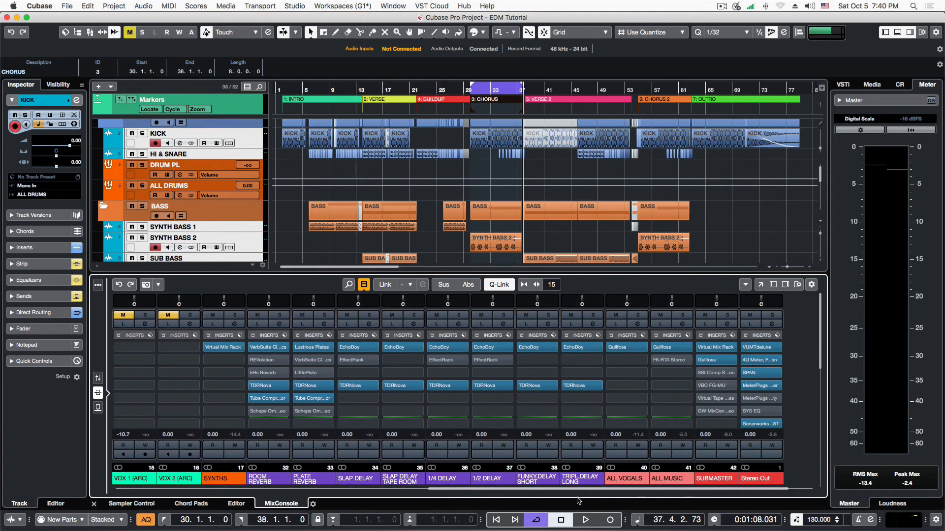
{"action": "left_click_drag", "start_coordinate": [579, 501], "coordinate": [231, 484]}
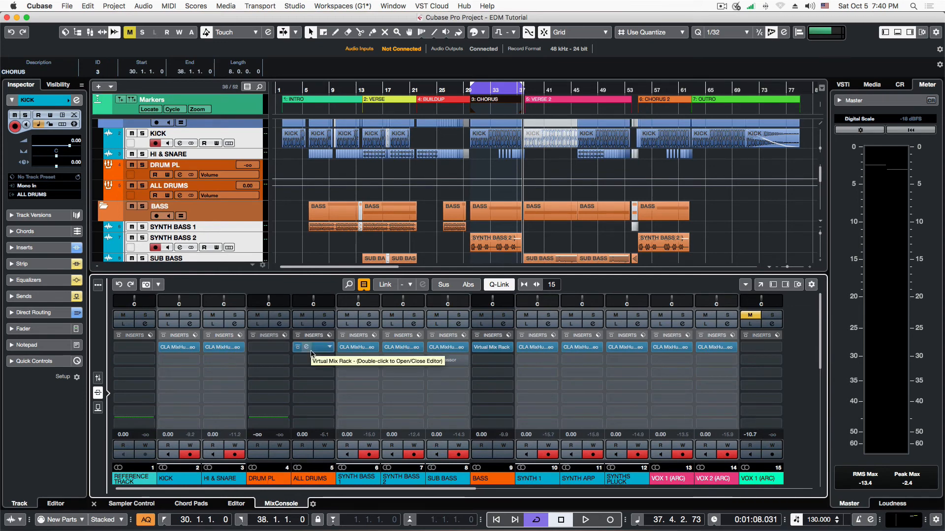
{"action": "left_click_drag", "start_coordinate": [311, 353], "coordinate": [173, 349]}
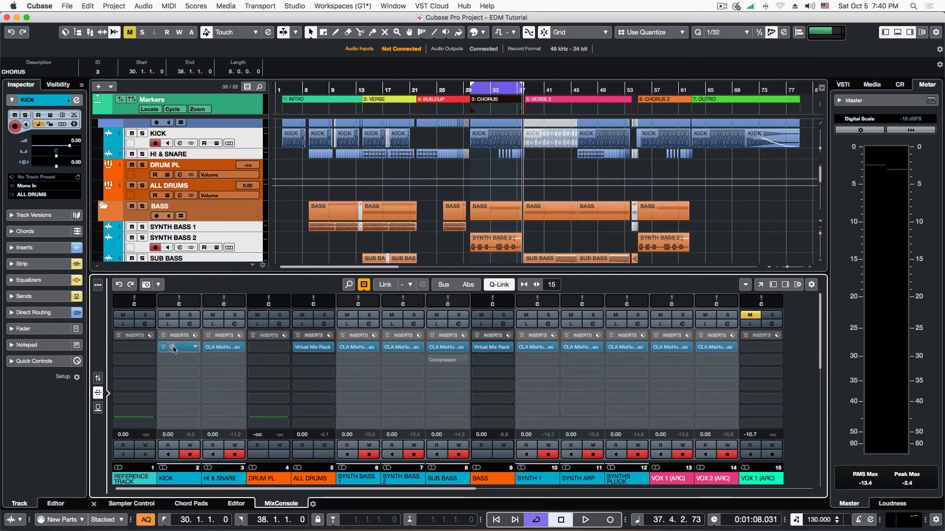
{"action": "left_click", "coordinate": [174, 348]}
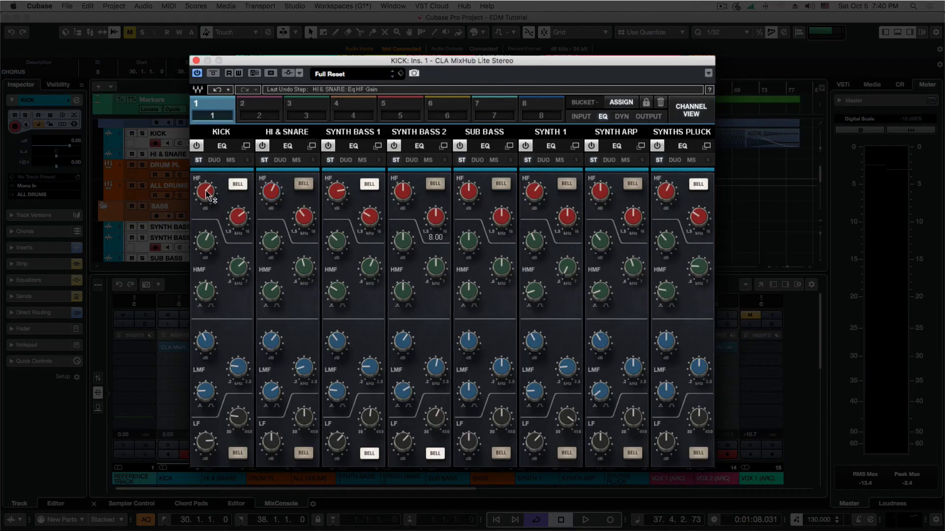
- Examine the KICK channel's EQ gain and frequency settings in the HF, HMF, LMF and LF bands
{"action": "left_click", "coordinate": [258, 206]}
{"action": "left_click", "coordinate": [238, 215]}
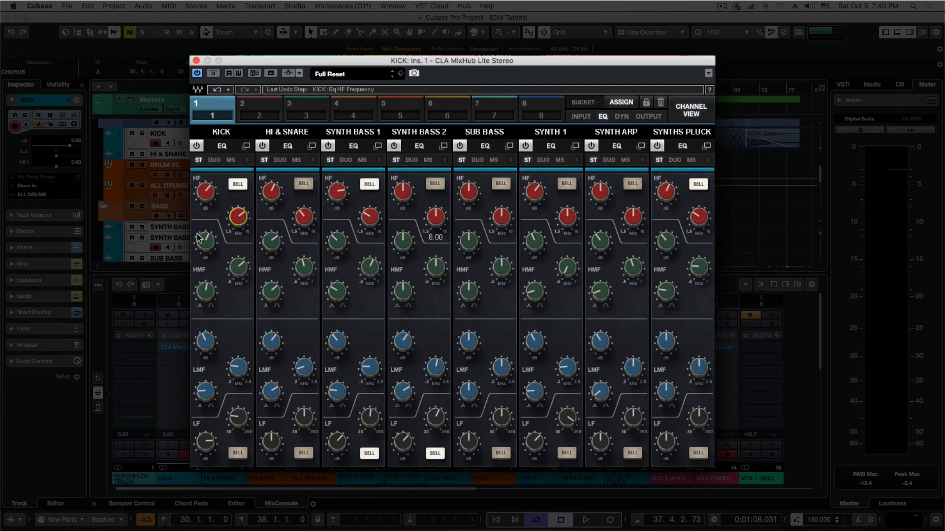
{"action": "left_click", "coordinate": [229, 273]}
{"action": "left_click", "coordinate": [206, 341]}
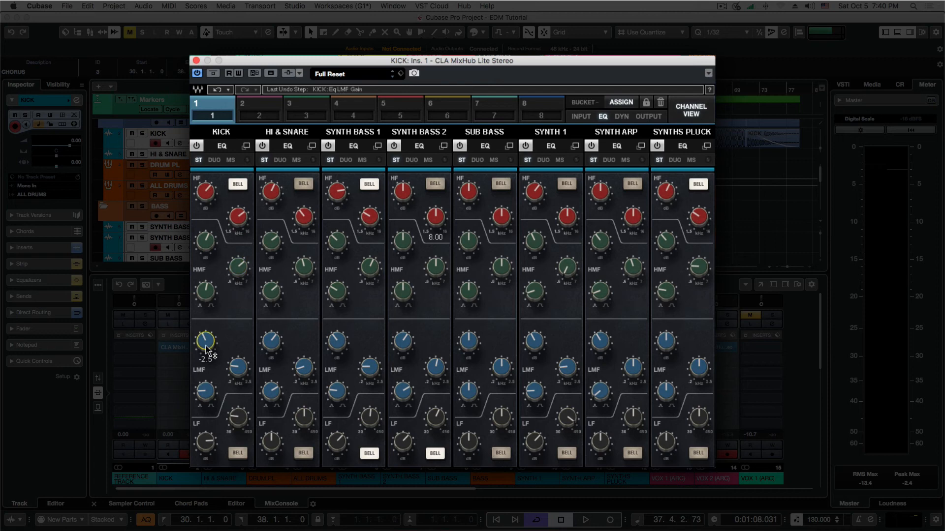
{"action": "left_click", "coordinate": [236, 368]}
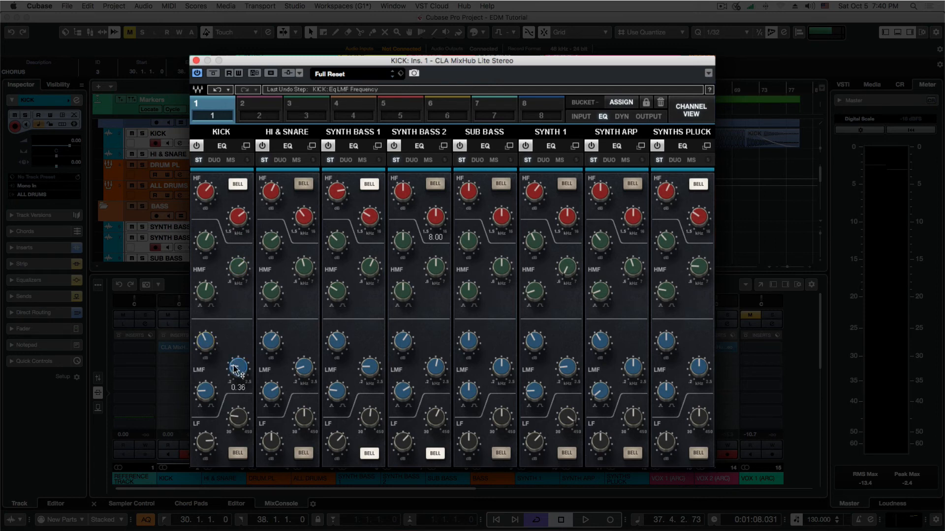
{"action": "left_click", "coordinate": [237, 418]}
{"action": "left_click", "coordinate": [206, 442]}
{"action": "left_click", "coordinate": [240, 419]}
{"action": "left_click", "coordinate": [206, 444]}
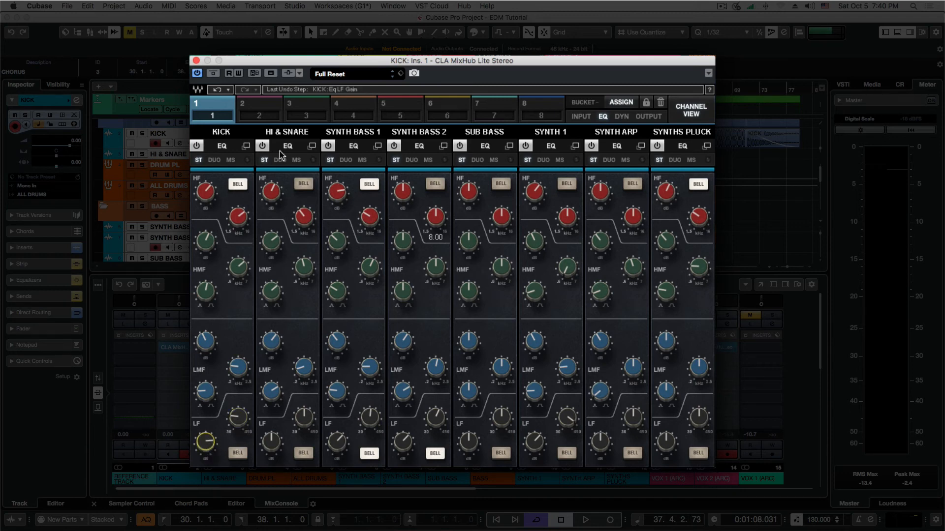
- Examine the HF and HMF EQ settings of HI & SNARE and the HF frequency of SYNTH BASS 1
{"action": "left_click", "coordinate": [291, 134]}
{"action": "left_click", "coordinate": [272, 197]}
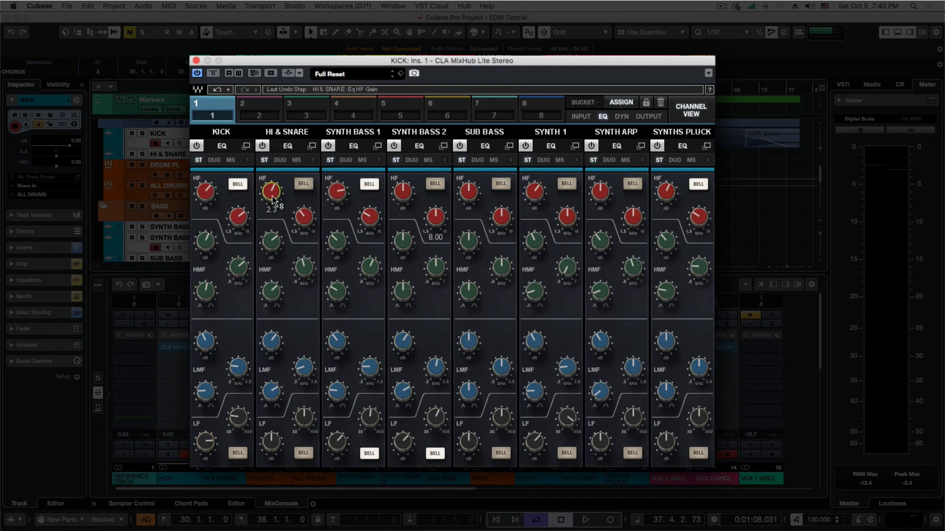
{"action": "left_click", "coordinate": [270, 241]}
{"action": "left_click", "coordinate": [335, 226]}
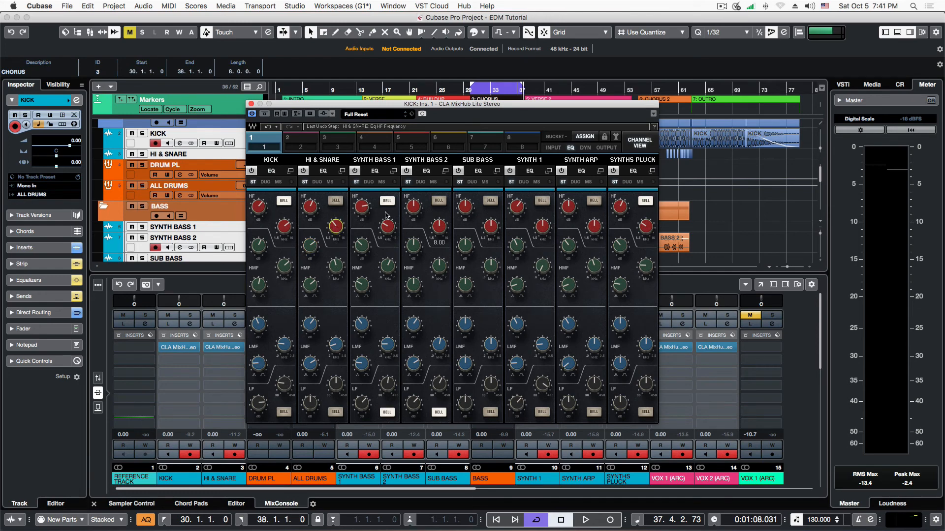
{"action": "left_click", "coordinate": [387, 226]}
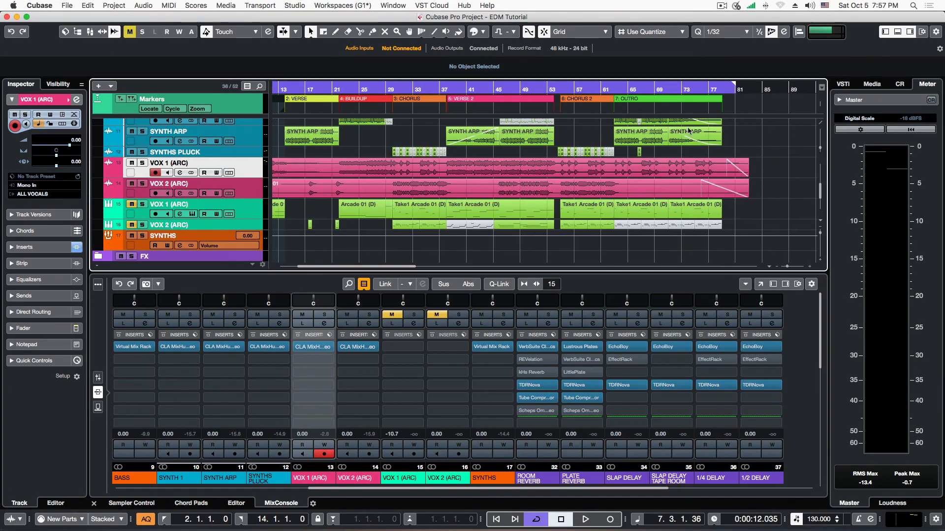
- Set the right locator of the cycle range to 39. 1. 4. 60
{"action": "left_click_drag", "start_coordinate": [815, 160], "coordinate": [532, 148]}
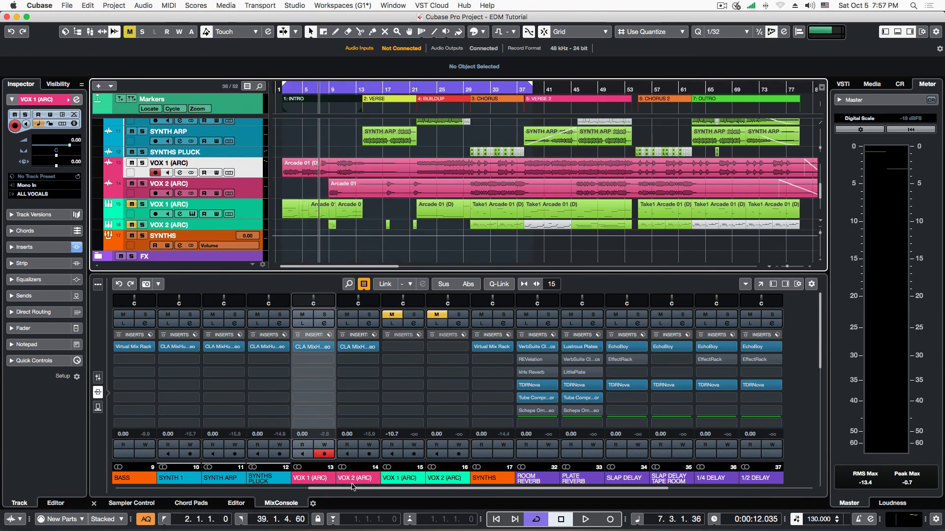
- Select the individual drum, bass, synth and vocal channels together in the mixer, starting with KICK and HI & SNARE
{"action": "left_click_drag", "start_coordinate": [353, 488], "coordinate": [161, 486]}
{"action": "left_click", "coordinate": [178, 477]}
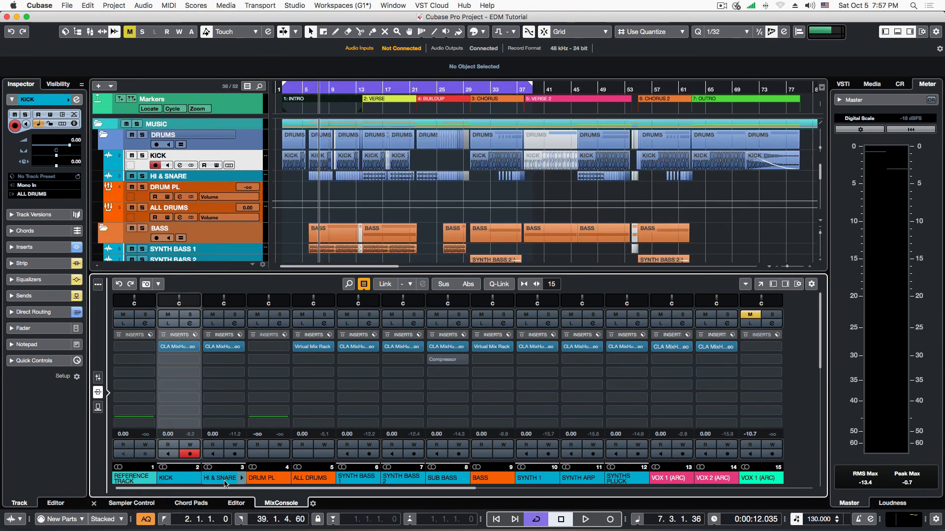
{"action": "left_click", "coordinate": [224, 478], "text": "shift"}
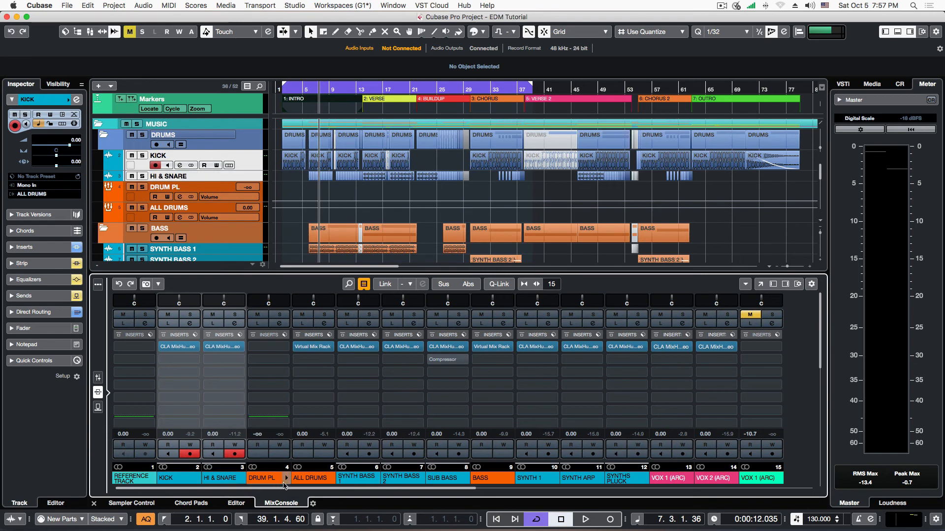
{"action": "left_click", "coordinate": [312, 481], "text": "super"}
{"action": "left_click", "coordinate": [357, 478], "text": "super"}
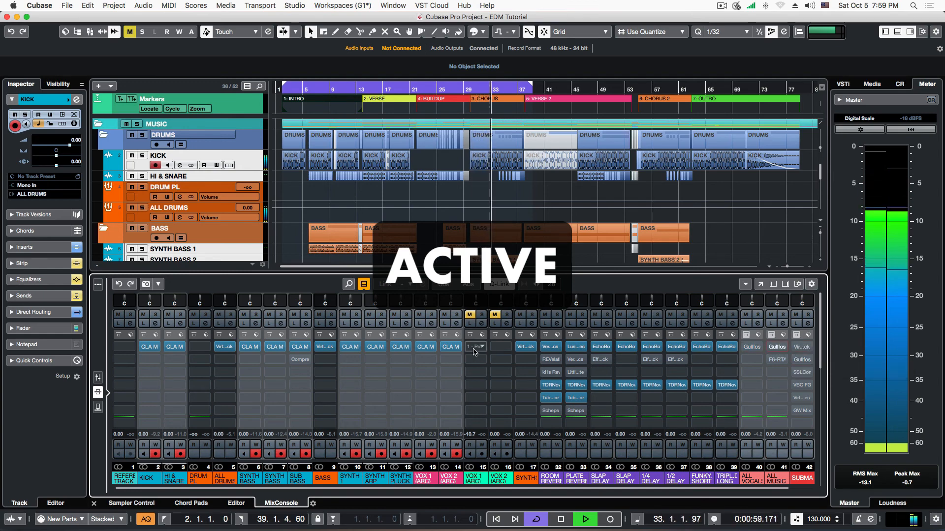
- Bypass the linked first inserts of the selected channels, cycle the CHORUS section, and reactivate those inserts for comparison
{"action": "left_click", "coordinate": [445, 346]}
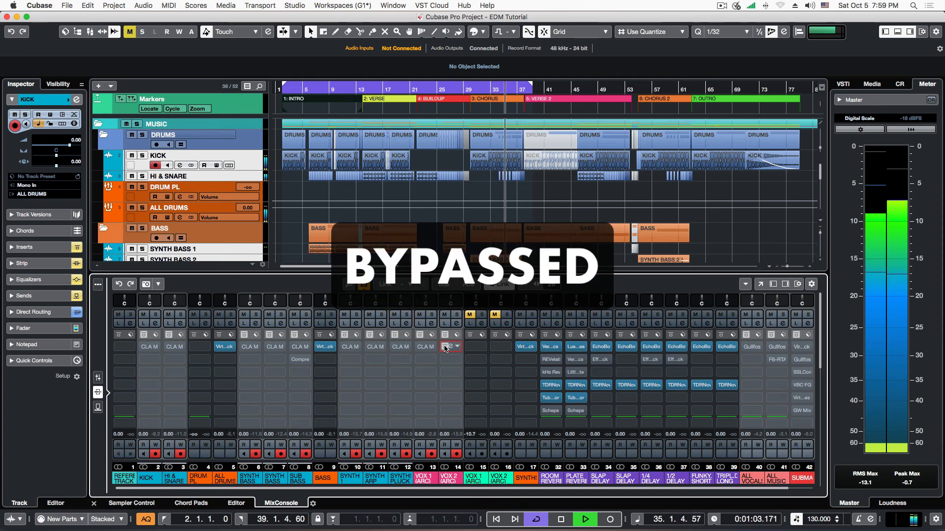
{"action": "left_click", "coordinate": [497, 101]}
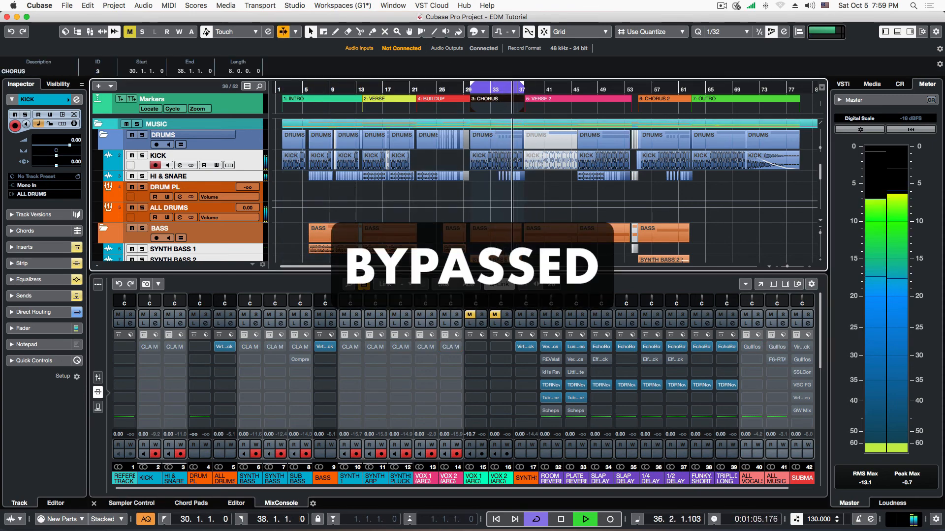
{"action": "left_click", "coordinate": [445, 348]}
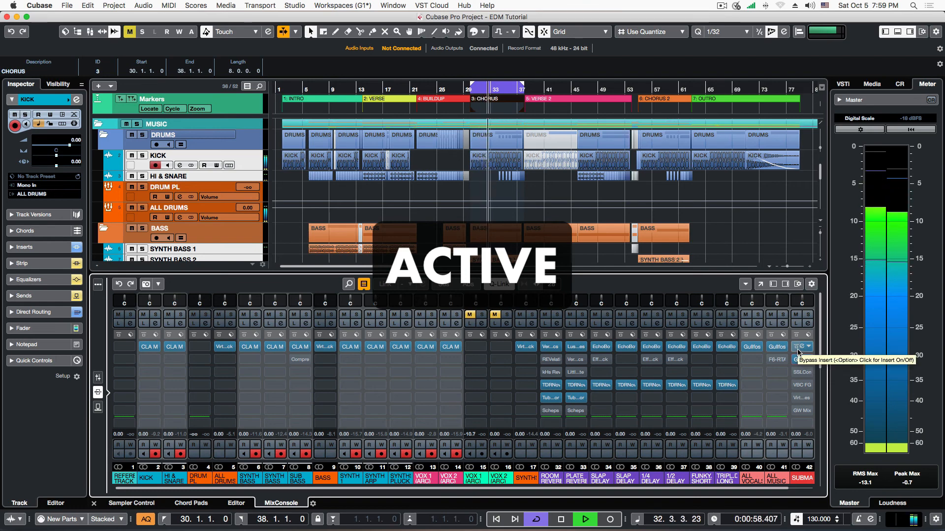
- Bypass the first inserts on the vocal, music and submaster groups and the CLA MixHub inserts on the individual channels, and stop playback
{"action": "left_click", "coordinate": [797, 349]}
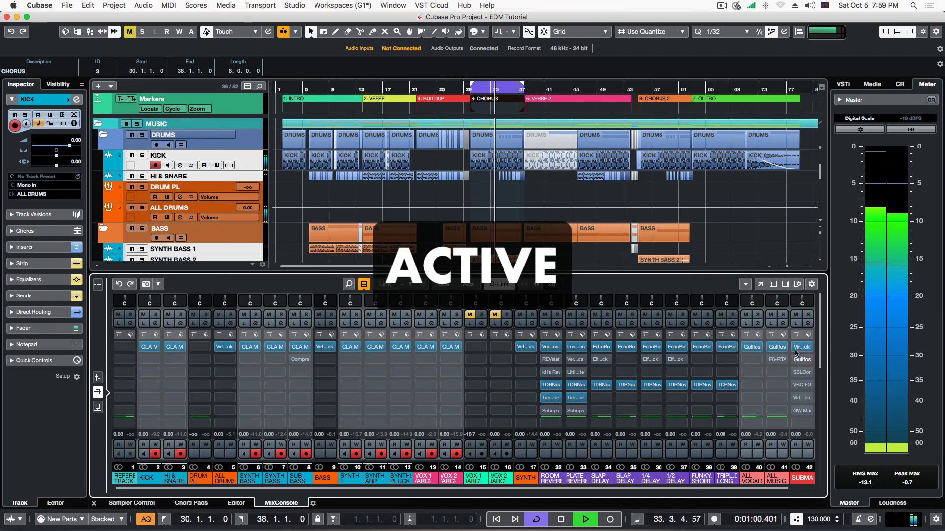
{"action": "left_click", "coordinate": [774, 350]}
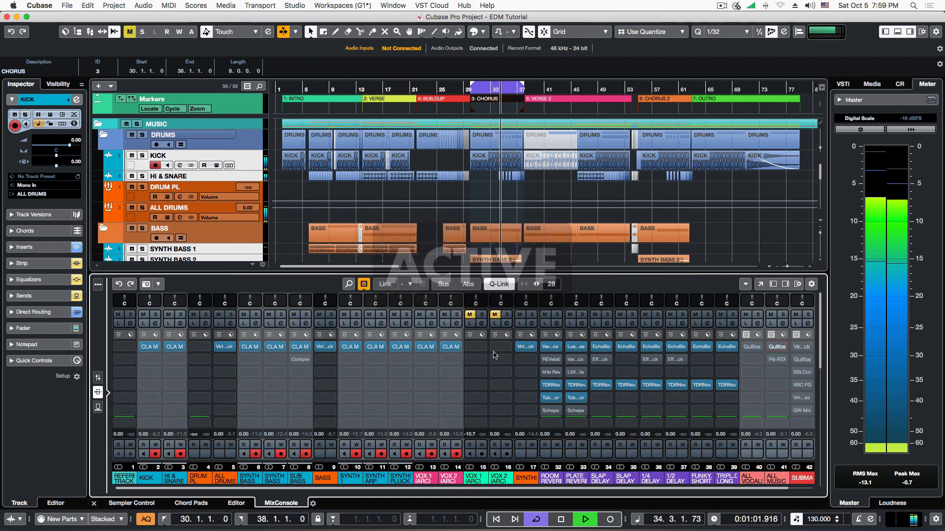
{"action": "left_click", "coordinate": [420, 349]}
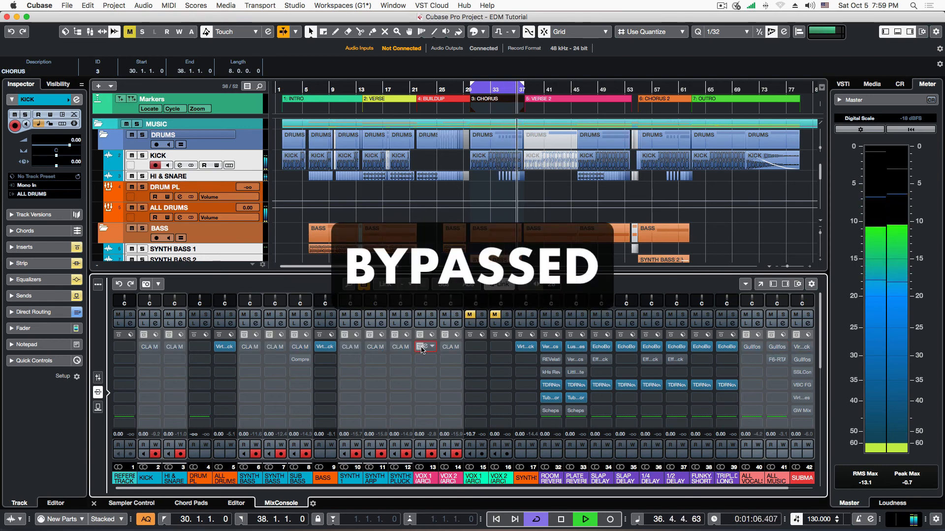
{"action": "key", "text": "space"}
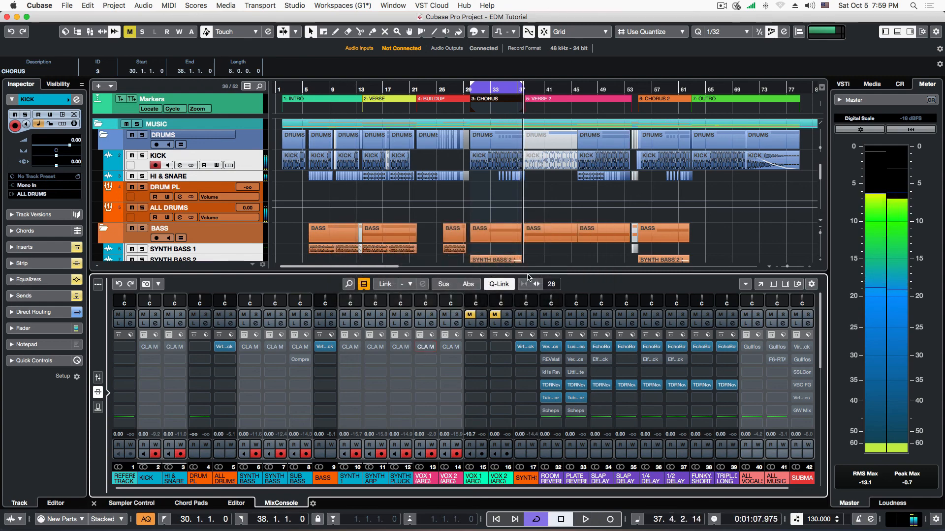